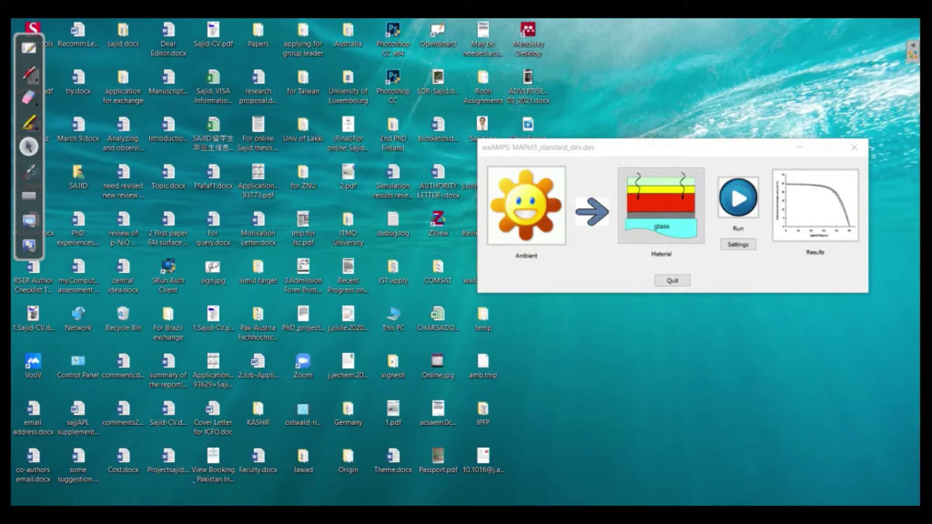
# Review the simulation's ambient conditions and accept them
pyautogui.moveTo(672, 147); pyautogui.dragTo(664, 129)
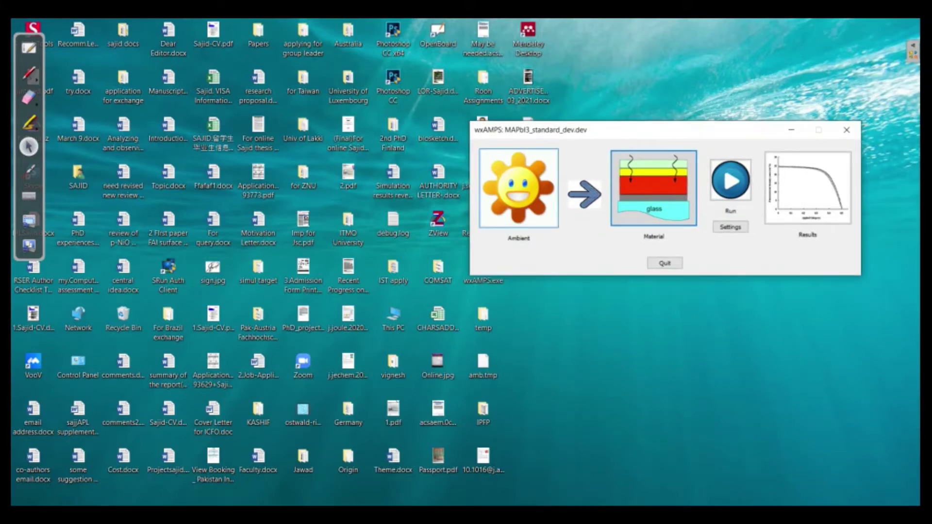
pyautogui.click(519, 188)
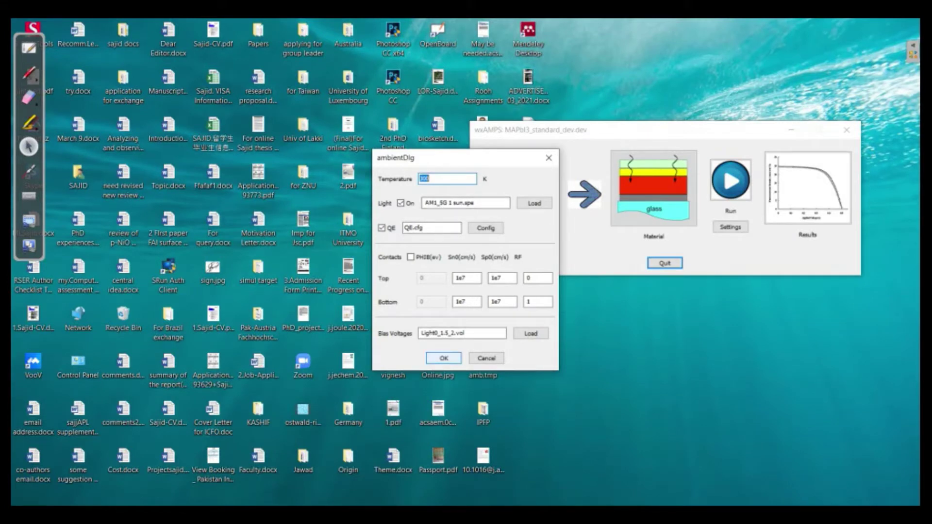
pyautogui.click(443, 358)
pyautogui.press('Return')
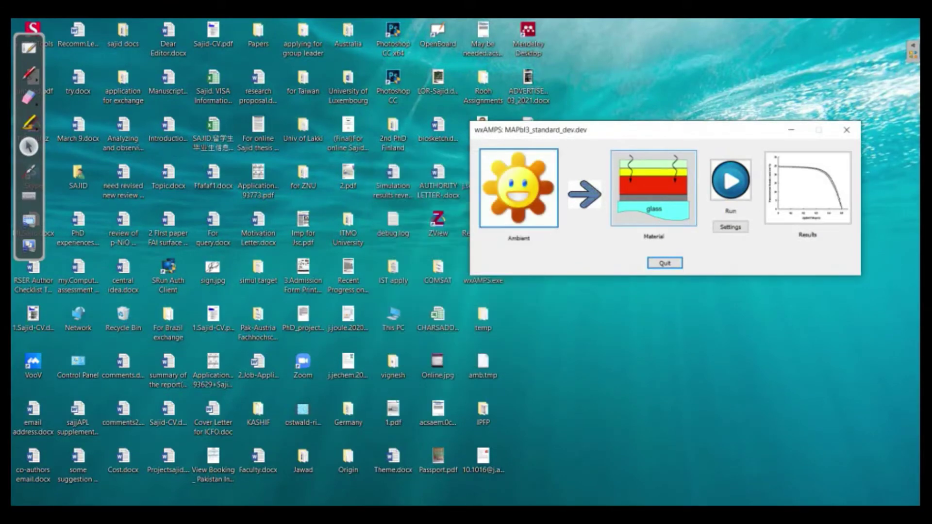
# Load the device file First layer.dev into the material definition
pyautogui.click(653, 188)
pyautogui.moveTo(465, 124); pyautogui.dragTo(487, 107)
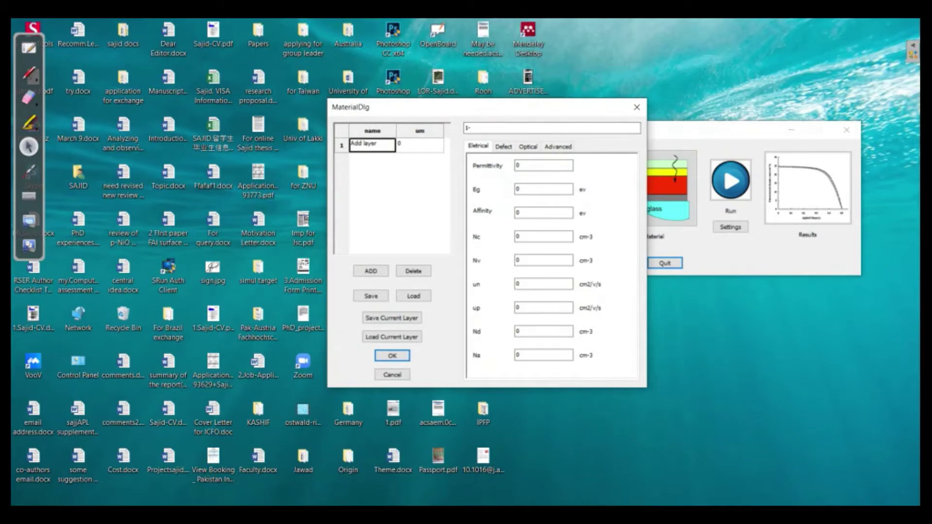
pyautogui.click(413, 296)
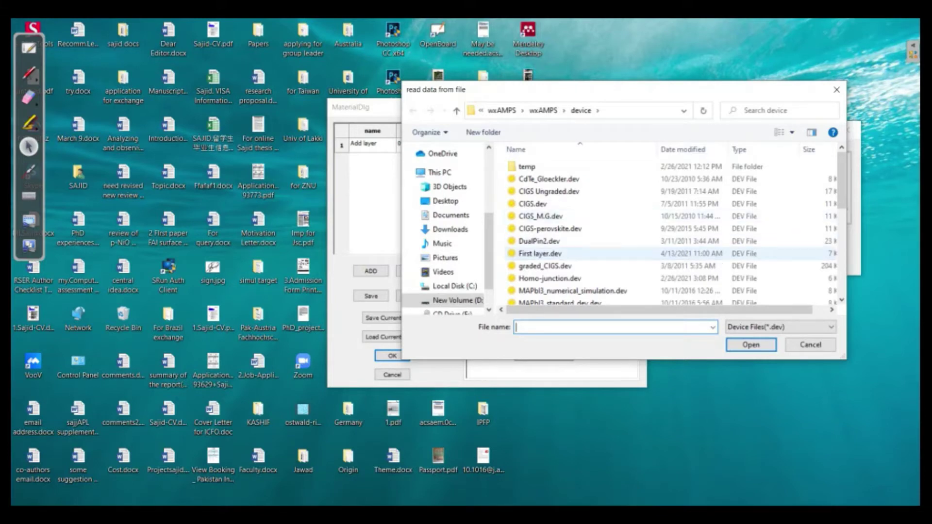
pyautogui.click(540, 254)
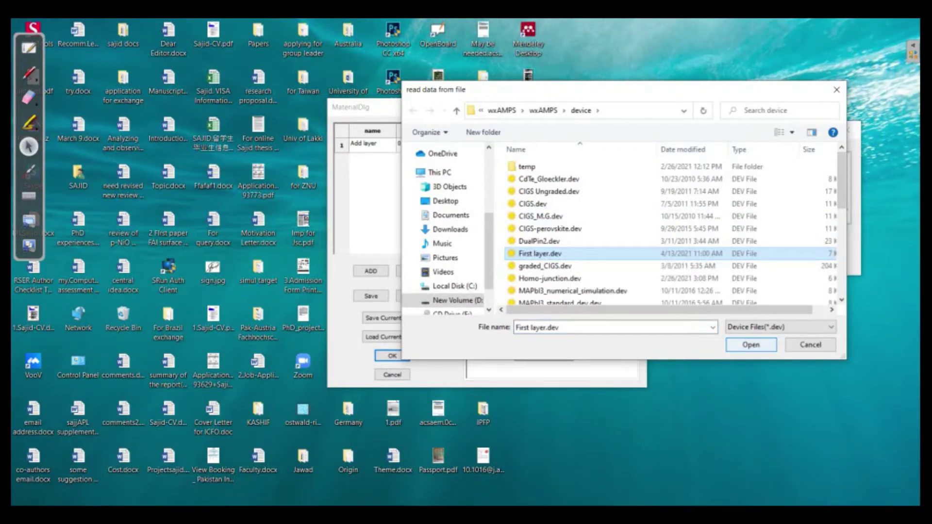
pyautogui.press('Return')
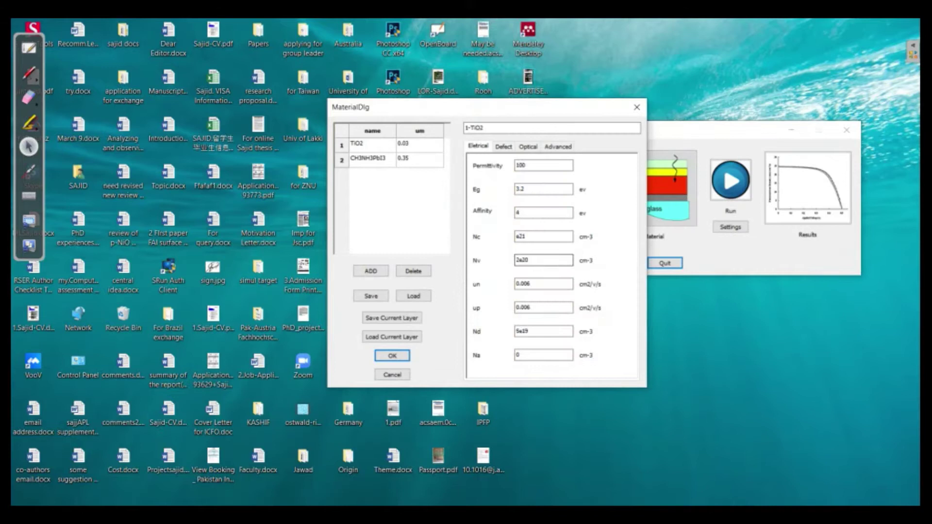
pyautogui.moveTo(543, 107); pyautogui.dragTo(532, 76)
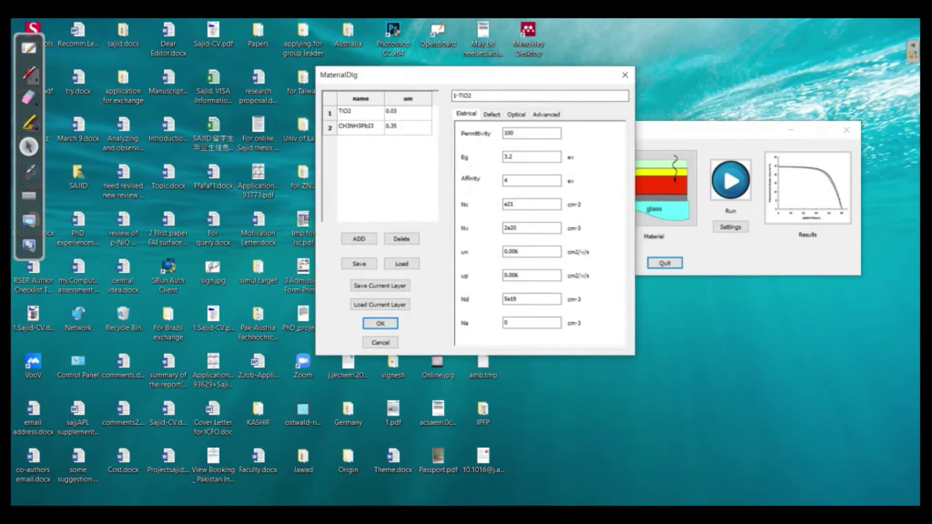
# Add a third layer after CH3NH3PbI3 and name it Spiro-OMeTAD
pyautogui.doubleClick(345, 111)
pyautogui.click(361, 127)
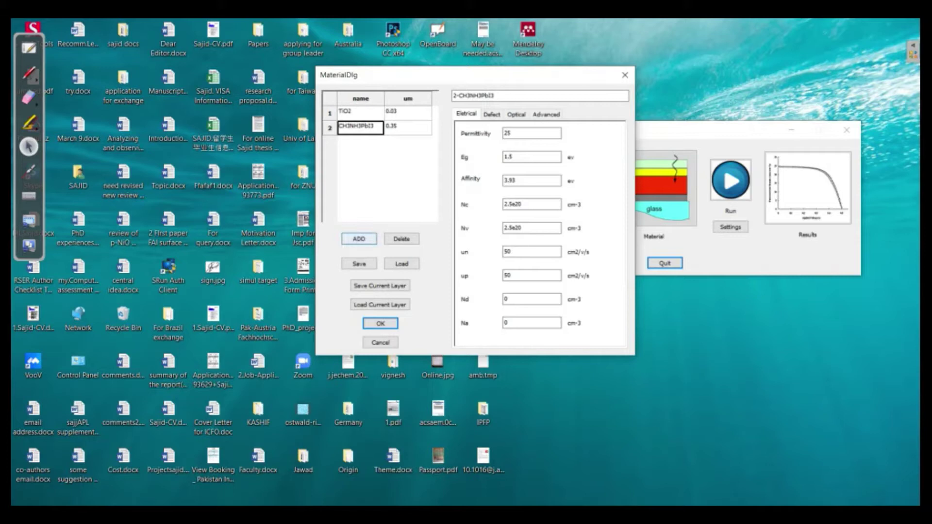
pyautogui.click(359, 239)
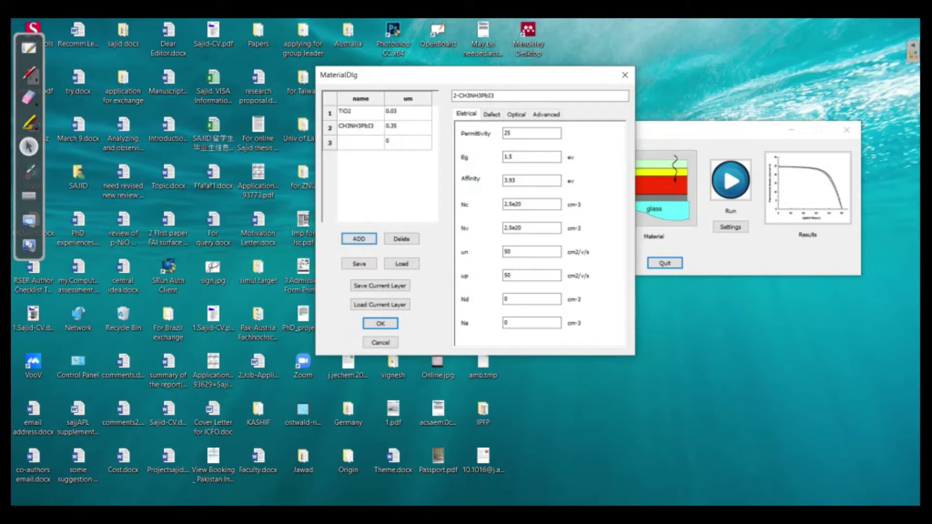
pyautogui.click(360, 142)
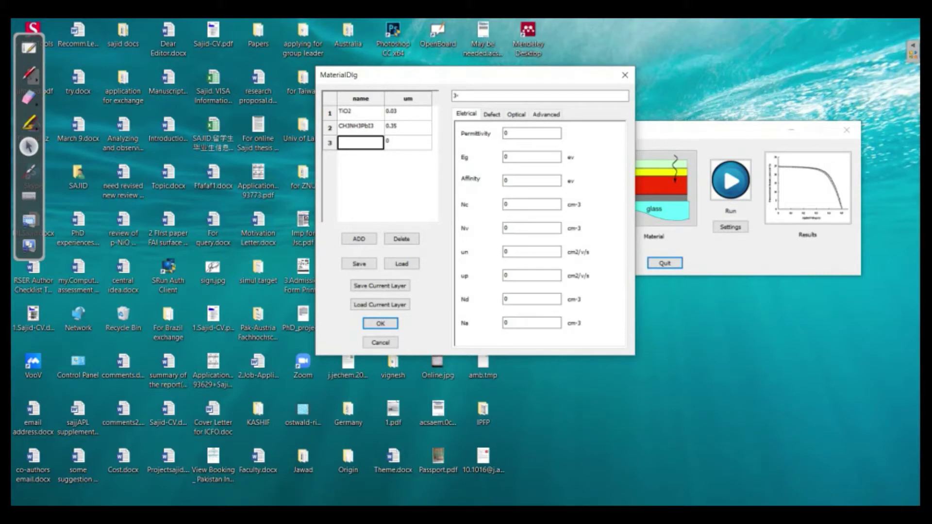
pyautogui.write('Spiro')
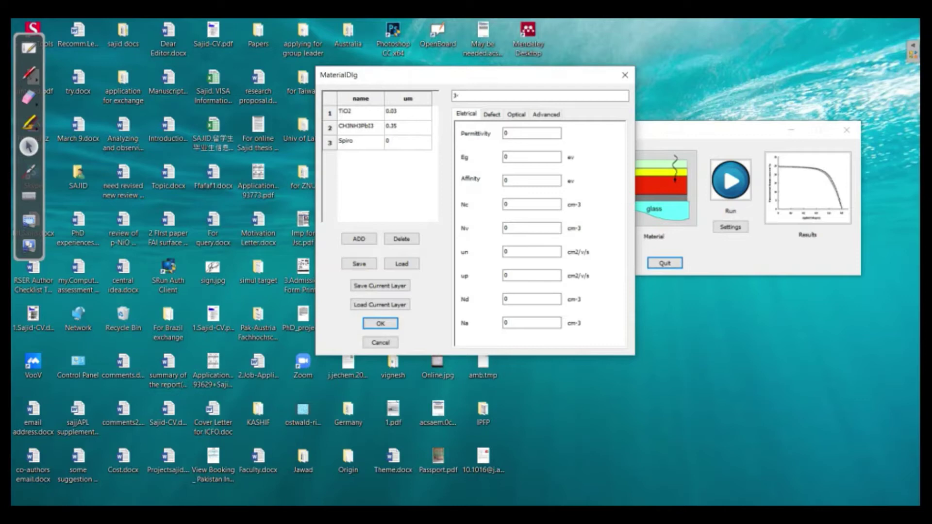
pyautogui.write('-OMeTAD')
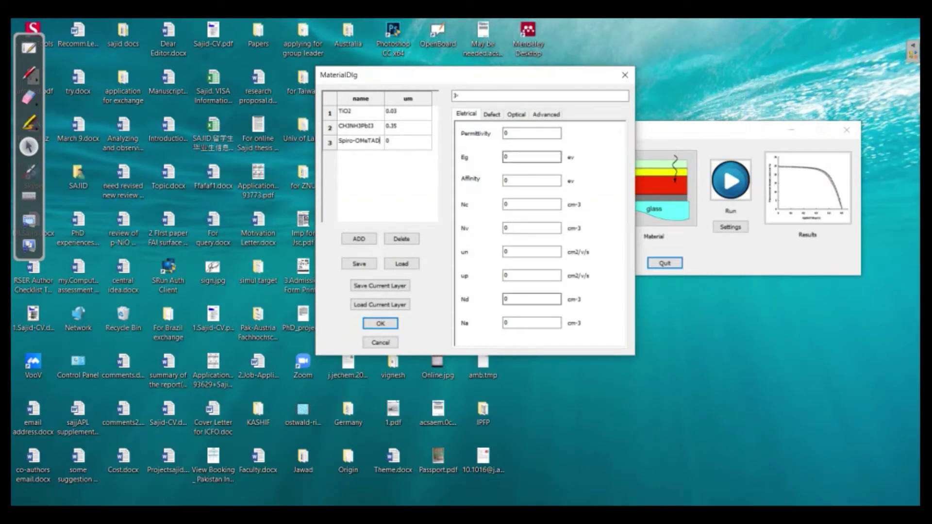
# Place the Word document Parameters and units.docx beside the material dialog and set the Spiro-OMeTAD layer's thickness to 0.15 um
pyautogui.moveTo(474, 74); pyautogui.dragTo(616, 78)
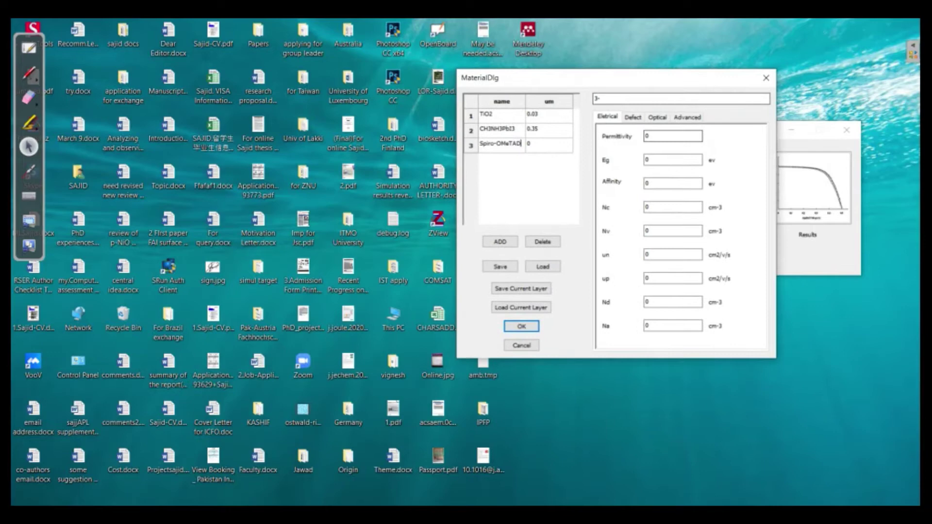
pyautogui.hotkey('alt', 'Tab')
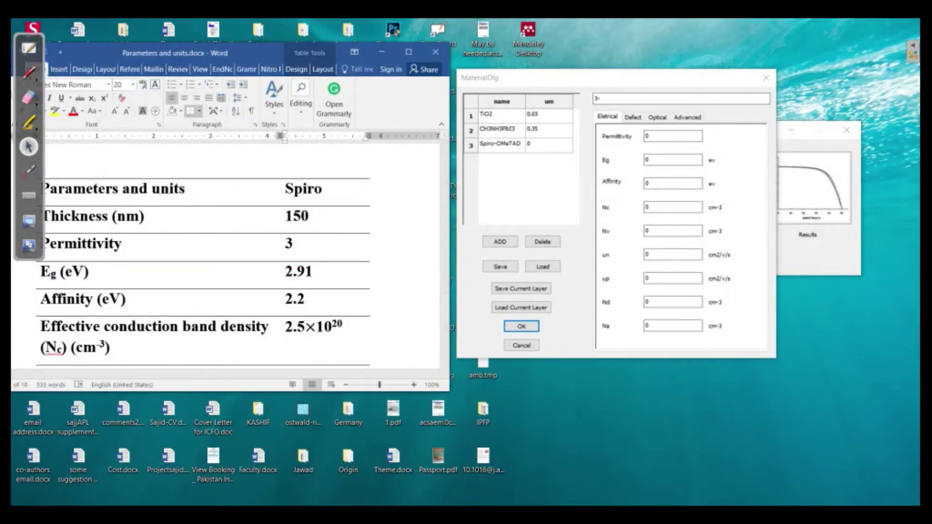
pyautogui.moveTo(226, 53); pyautogui.dragTo(272, 47)
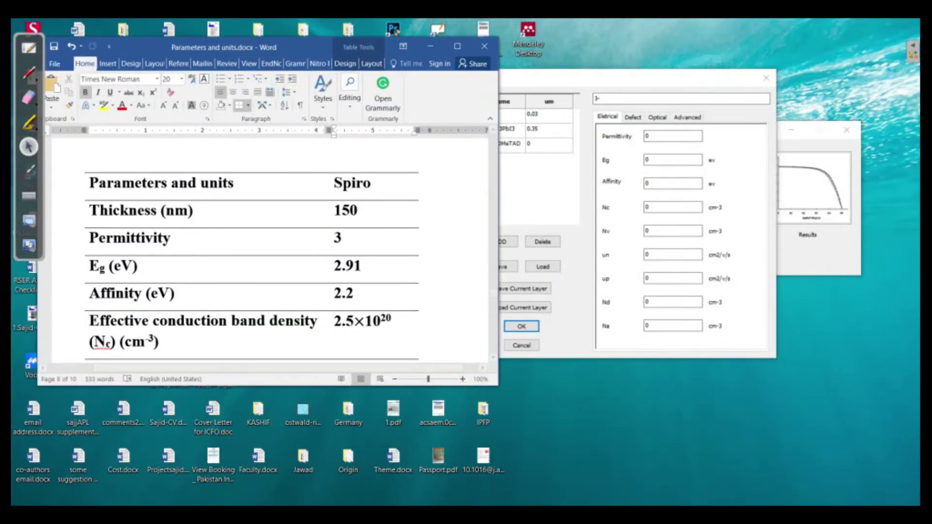
pyautogui.moveTo(272, 47); pyautogui.dragTo(264, 40)
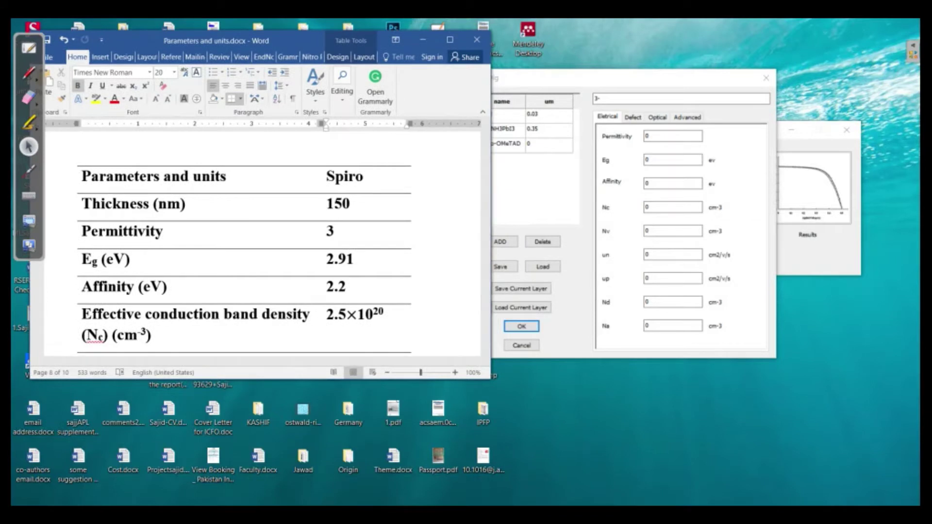
pyautogui.click(549, 128)
pyautogui.click(548, 144)
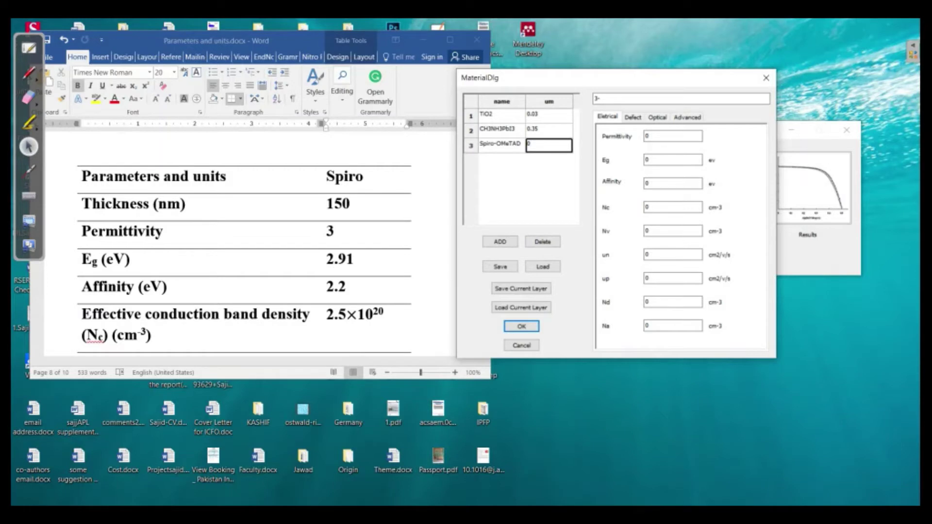
pyautogui.write('0.15')
pyautogui.press('Return')
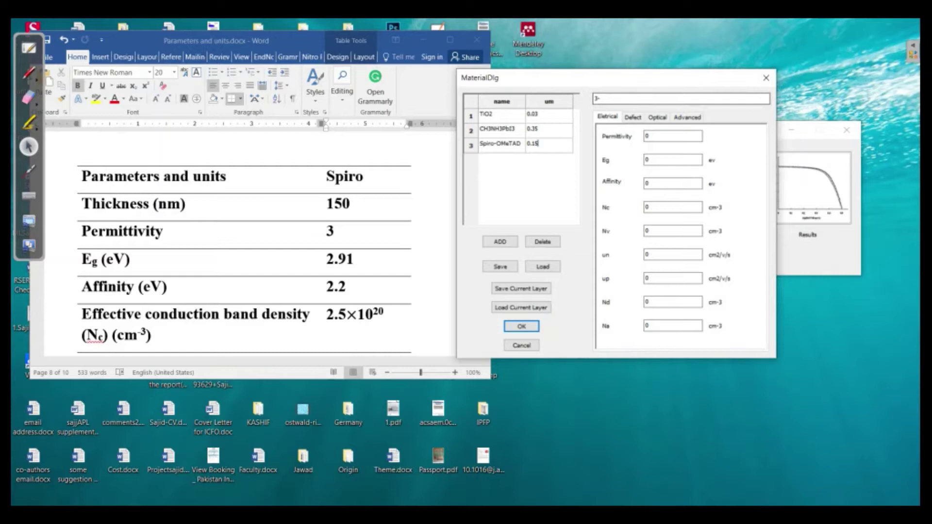
# Set the Spiro-OMeTAD layer's permittivity to 3, Eg to 2.91 eV and affinity to 2.2 eV
pyautogui.doubleClick(648, 136)
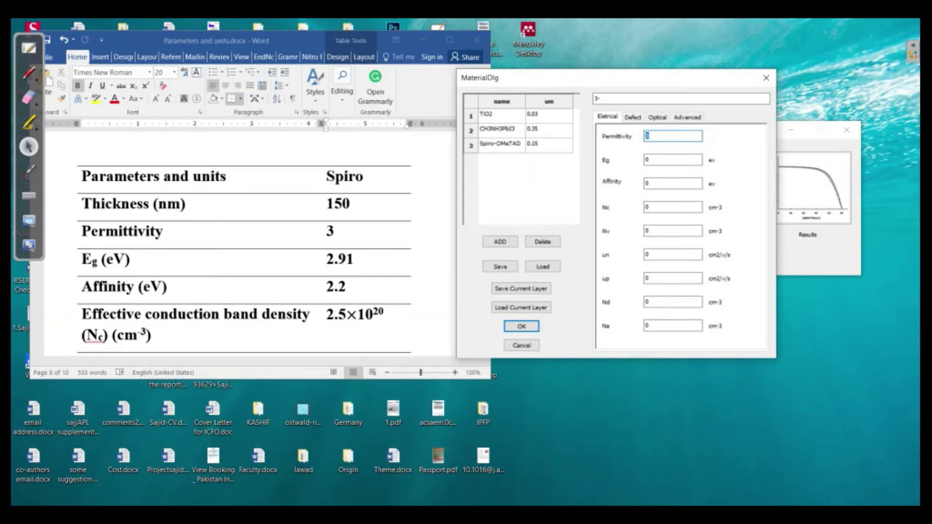
pyautogui.write('3')
pyautogui.press('Tab')
pyautogui.write('2.91')
pyautogui.press('Tab')
pyautogui.write('2.2')
pyautogui.press('Tab')
# Set the Spiro-OMeTAD layer's band densities Nc and Nv both to 2.5e20 cm-3
pyautogui.write('2.5e20')
pyautogui.scroll(-3, 242, 272)
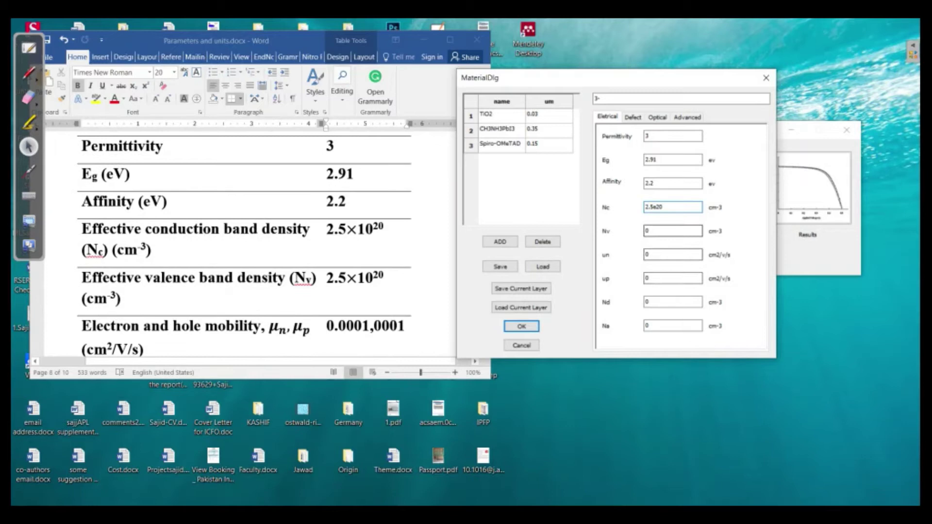
pyautogui.press('Tab')
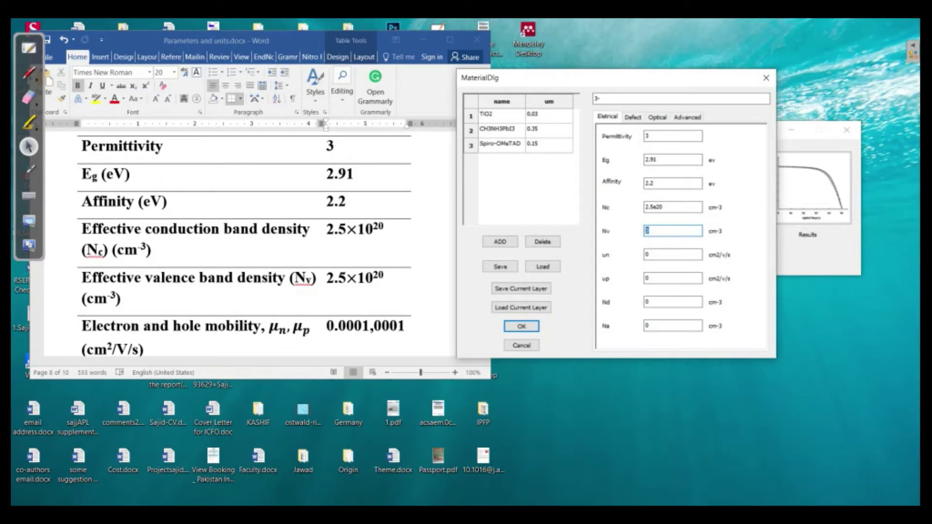
pyautogui.write('20')
pyautogui.press('BackSpace')
pyautogui.write('.5e20')
# Set the Spiro-OMeTAD layer's electron and hole mobilities un and up both to 0.0001 cm2/v/s
pyautogui.scroll(-1, 242, 245)
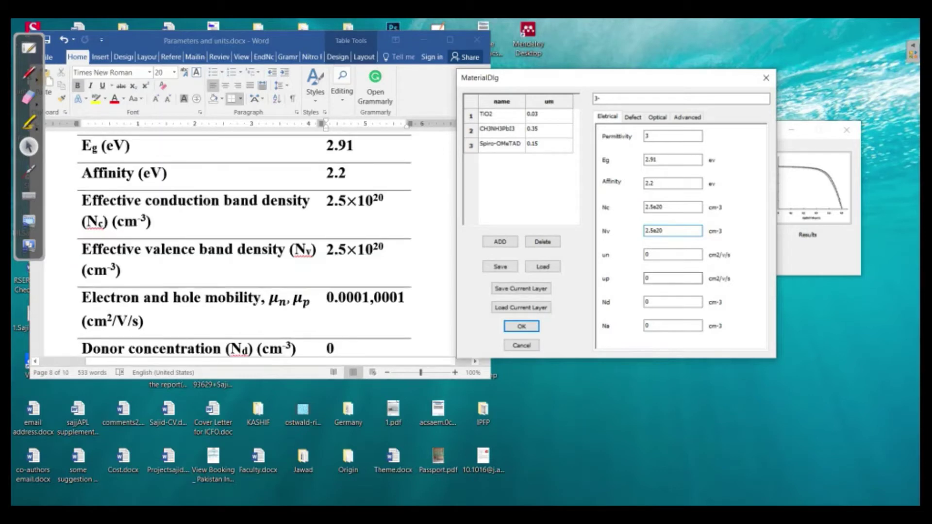
pyautogui.click(650, 255)
pyautogui.press('BackSpace')
pyautogui.write('0.00')
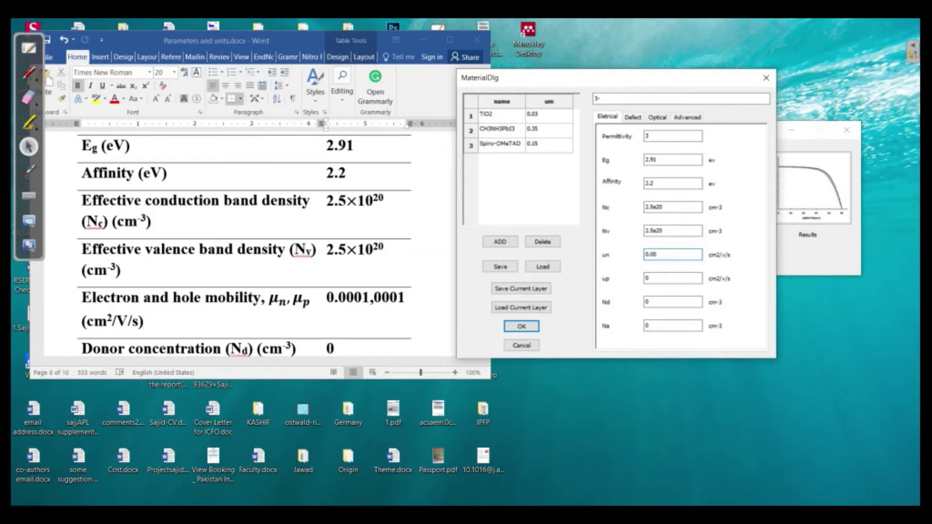
pyautogui.write('01')
pyautogui.press('Tab')
pyautogui.write('0.0001')
pyautogui.press('Tab')
# Keep the Spiro-OMeTAD layer's donor concentration Nd at 0 and set the acceptor concentration Na to 4e17 cm-3
pyautogui.click(649, 302)
pyautogui.scroll(-2, 256, 249)
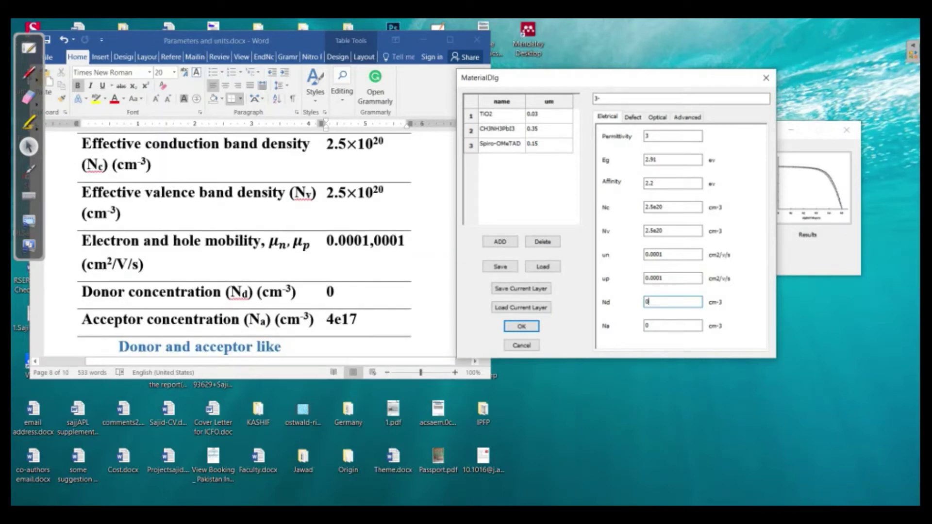
pyautogui.press('Tab')
pyautogui.scroll(-1, 244, 243)
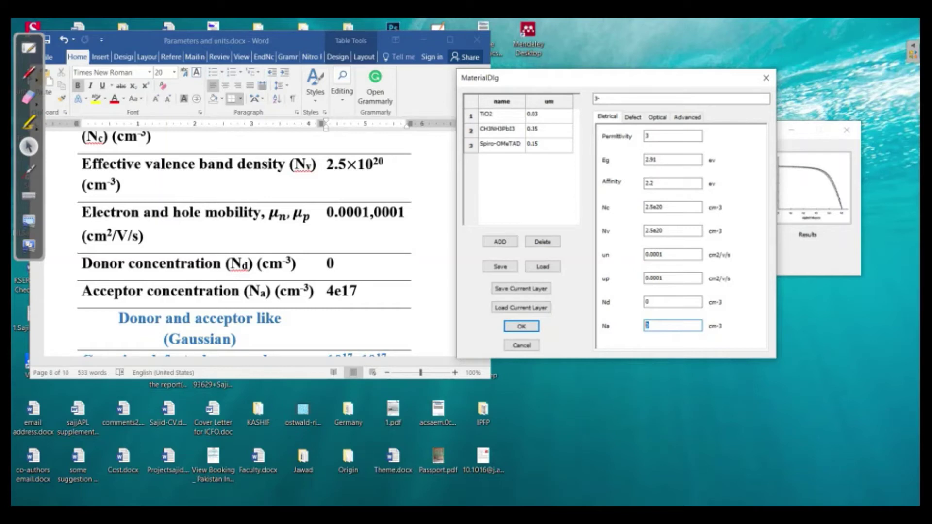
pyautogui.write('4e17')
# Add a defect to the Spiro-OMeTAD layer with type Donor-like and distribution Gaussian
pyautogui.click(633, 117)
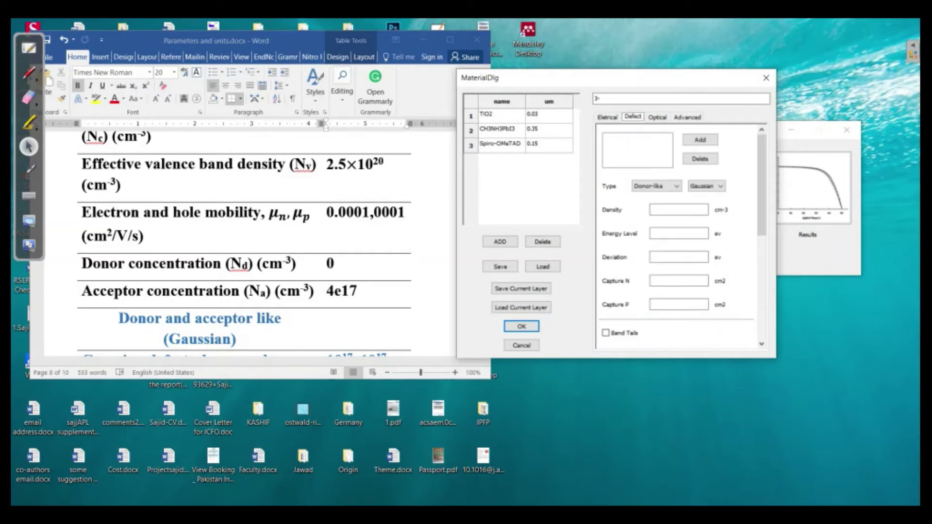
pyautogui.scroll(-2, 242, 242)
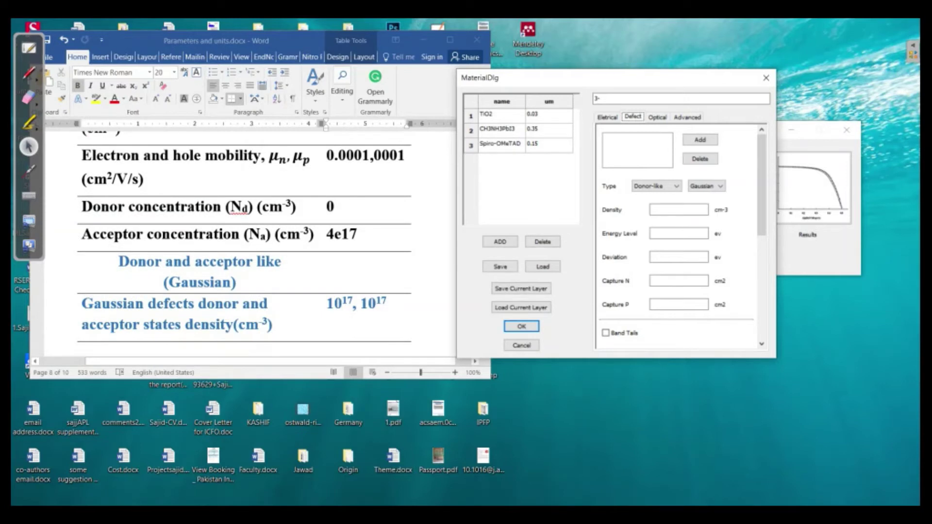
pyautogui.click(700, 139)
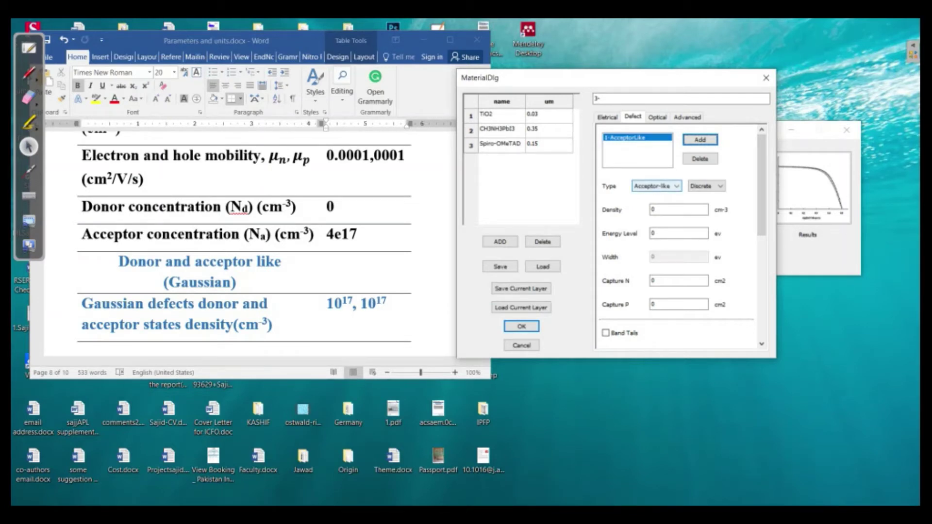
pyautogui.click(656, 185)
pyautogui.click(650, 203)
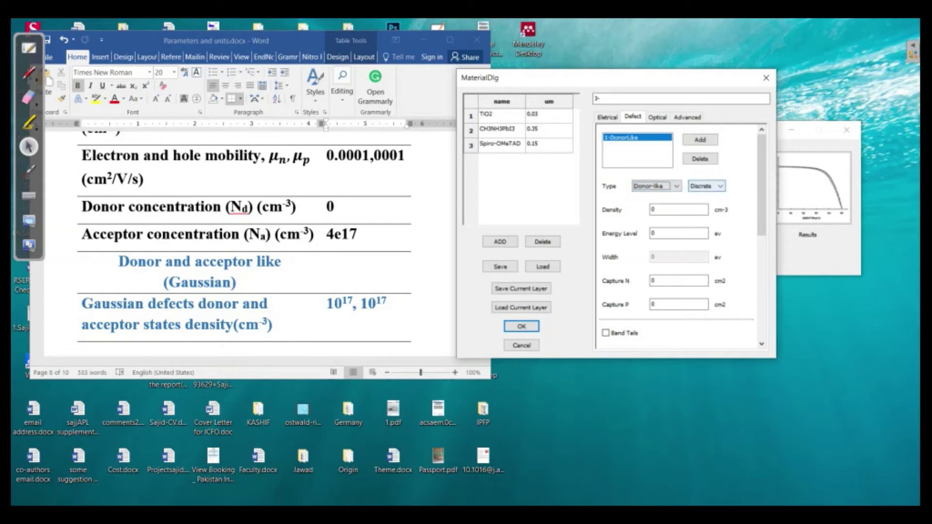
pyautogui.click(718, 186)
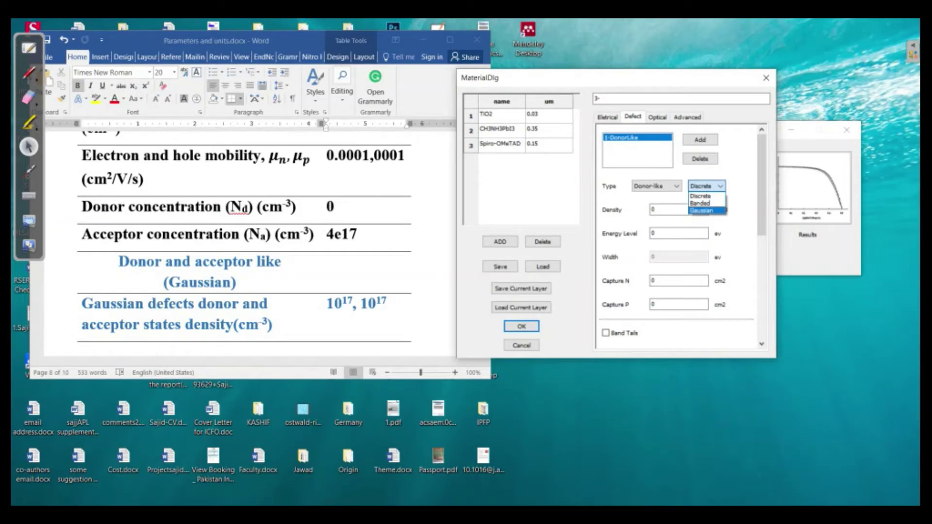
pyautogui.click(702, 210)
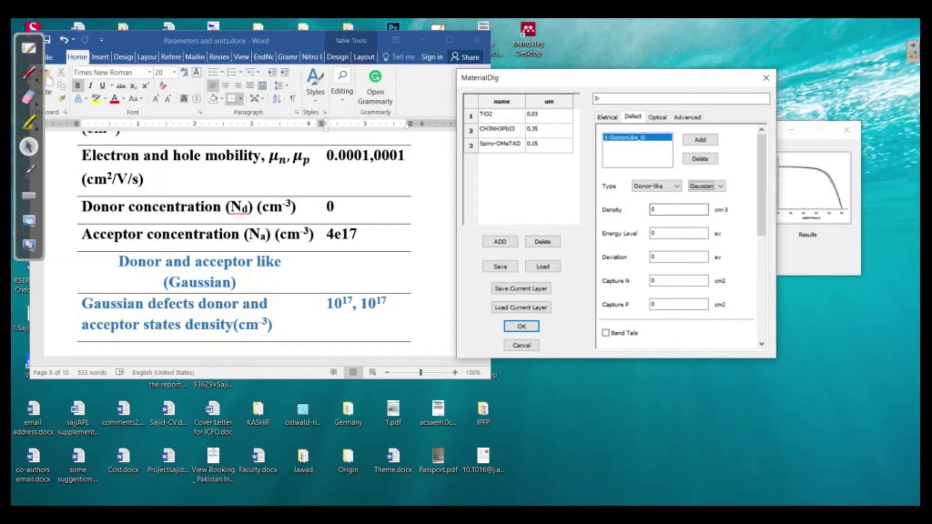
# Set the donor-like Gaussian defect's density to e17 cm-3
pyautogui.click(678, 210)
pyautogui.doubleClick(678, 210)
pyautogui.write('1')
pyautogui.press('BackSpace')
pyautogui.write('417')
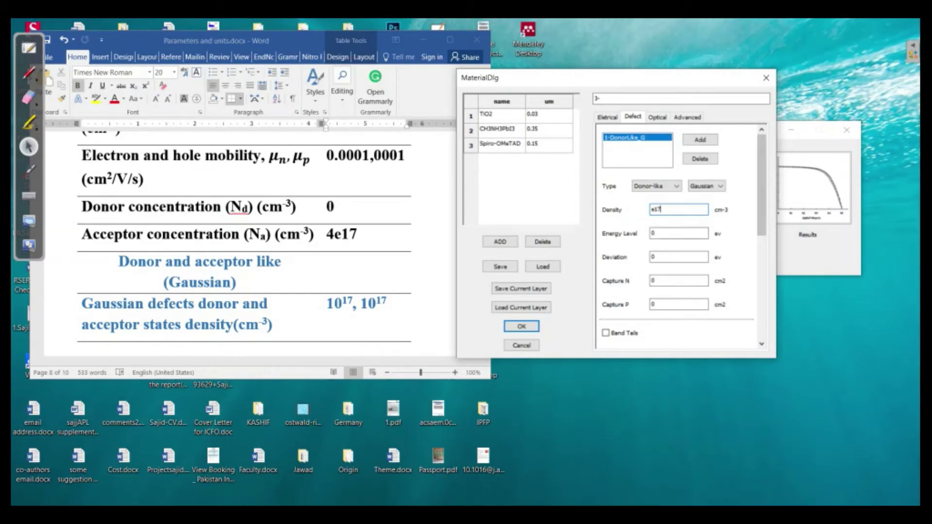
# Set the donor-like Gaussian defect's energy level to 1.1 eV and its deviation to 0.1 eV
pyautogui.click(662, 233)
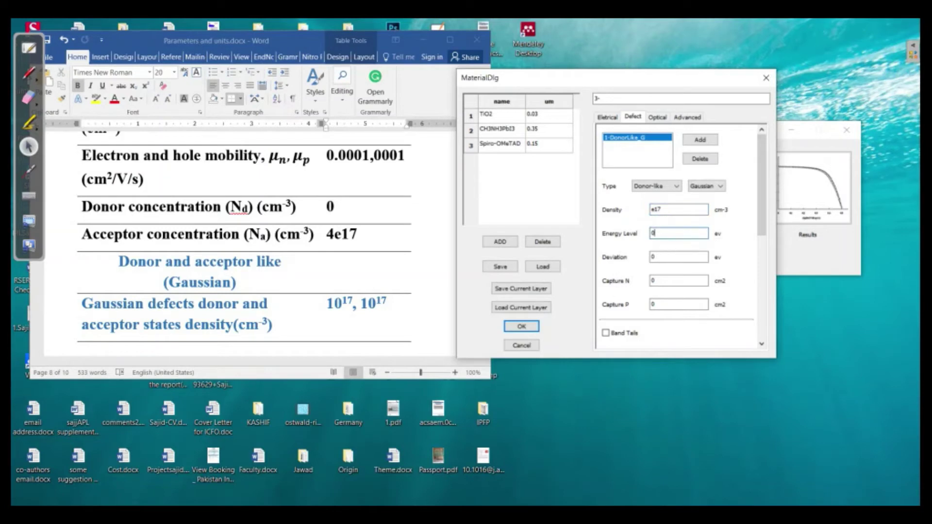
pyautogui.scroll(-10, 242, 243)
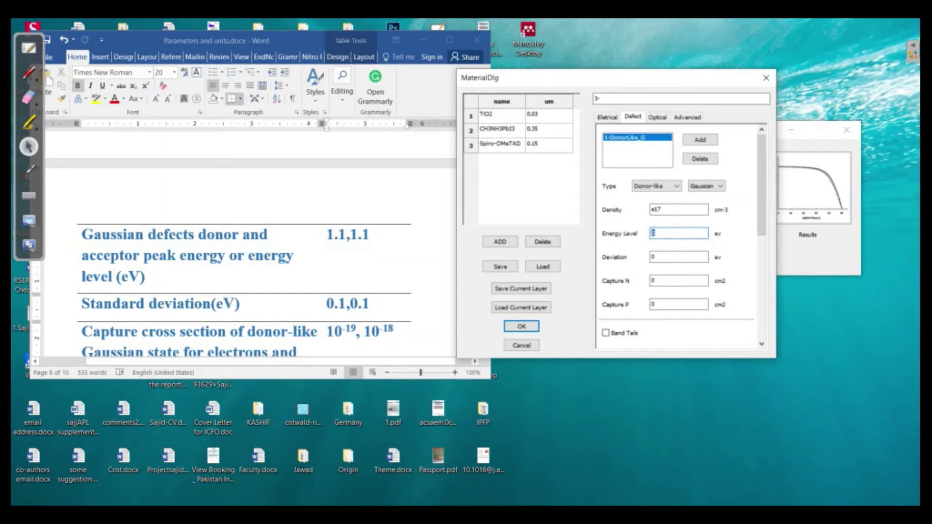
pyautogui.write('.')
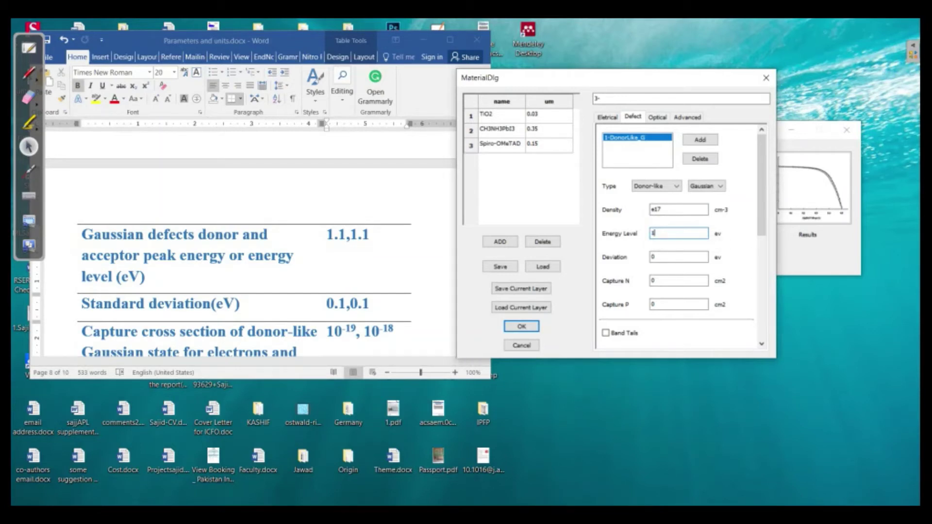
pyautogui.write('4')
pyautogui.press('BackSpace')
pyautogui.write('1')
pyautogui.press('Tab')
pyautogui.write('0.1')
# Set the donor-like Gaussian defect's capture cross sections to e-19 cm2 for Capture N and e18 cm2 for Capture P
pyautogui.scroll(-1, 682, 235)
pyautogui.press('Tab')
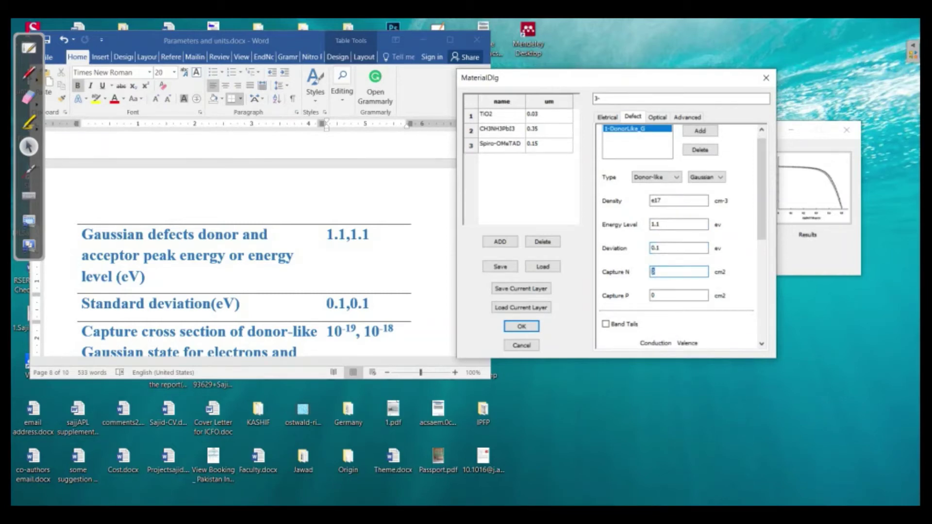
pyautogui.scroll(-2, 243, 271)
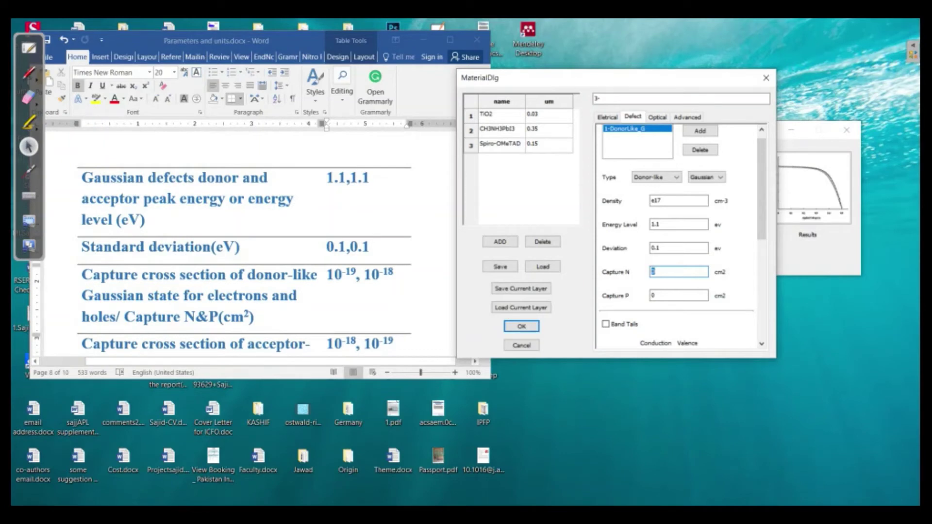
pyautogui.write('e')
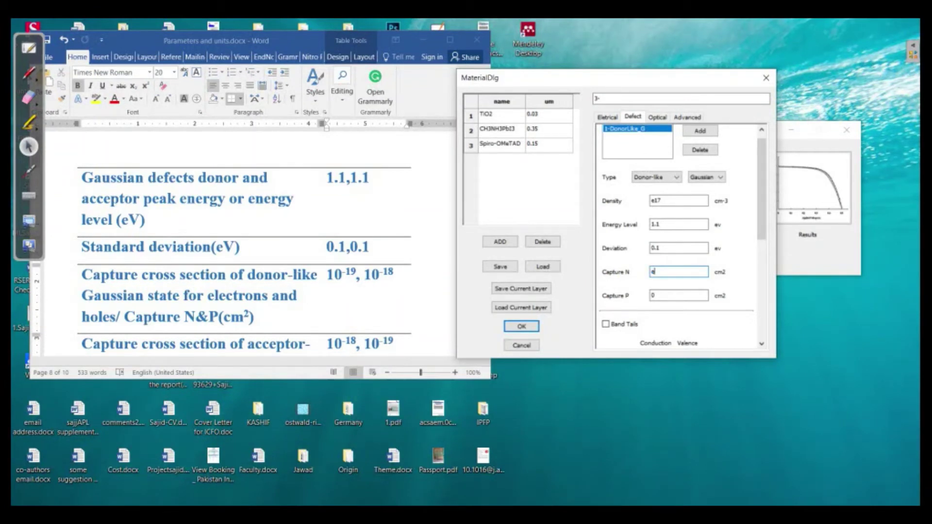
pyautogui.write('-19')
pyautogui.press('Tab')
pyautogui.write('e18')
# Enable Band Tails for the Spiro-OMeTAD layer and compare their energy, Go, SigN and SigP values with the parameter table
pyautogui.scroll(-3, 677, 236)
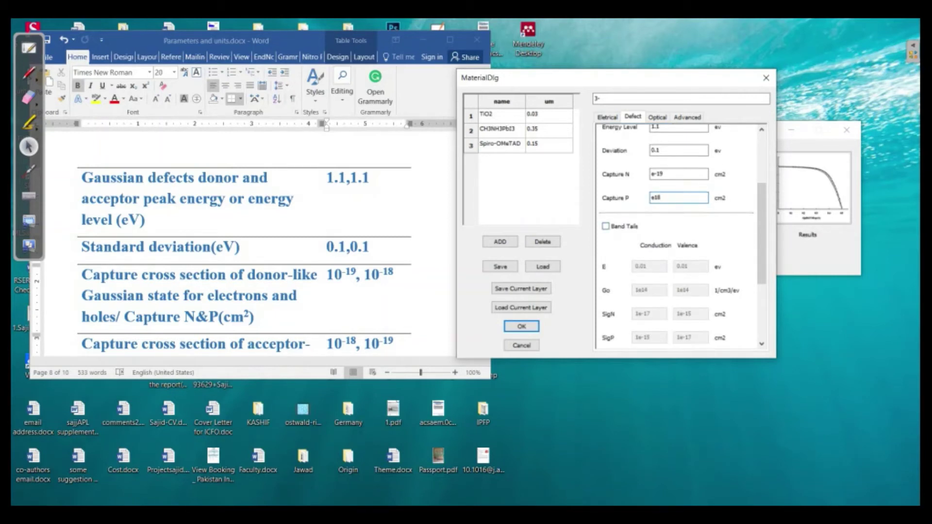
pyautogui.click(605, 226)
pyautogui.scroll(-1, 677, 236)
pyautogui.scroll(-1, 245, 248)
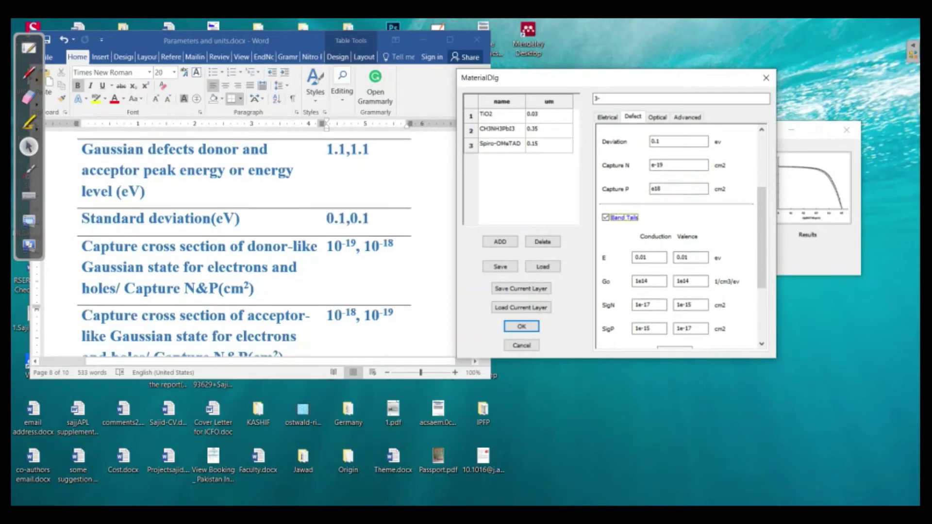
pyautogui.scroll(-3, 242, 243)
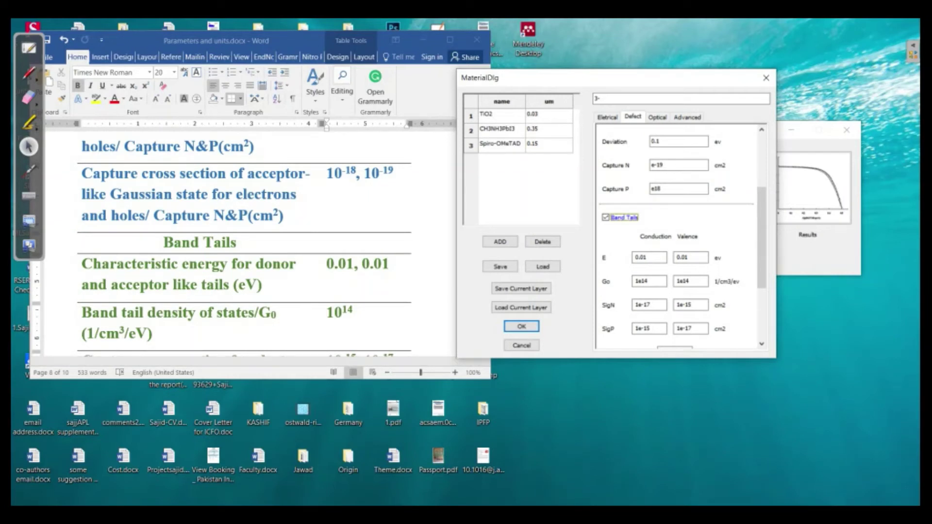
pyautogui.scroll(-3, 677, 237)
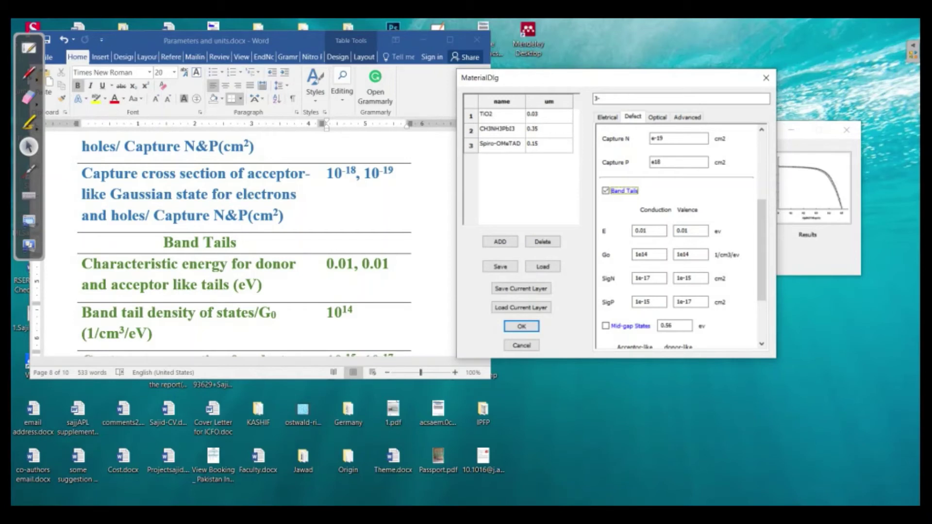
pyautogui.scroll(-1, 677, 237)
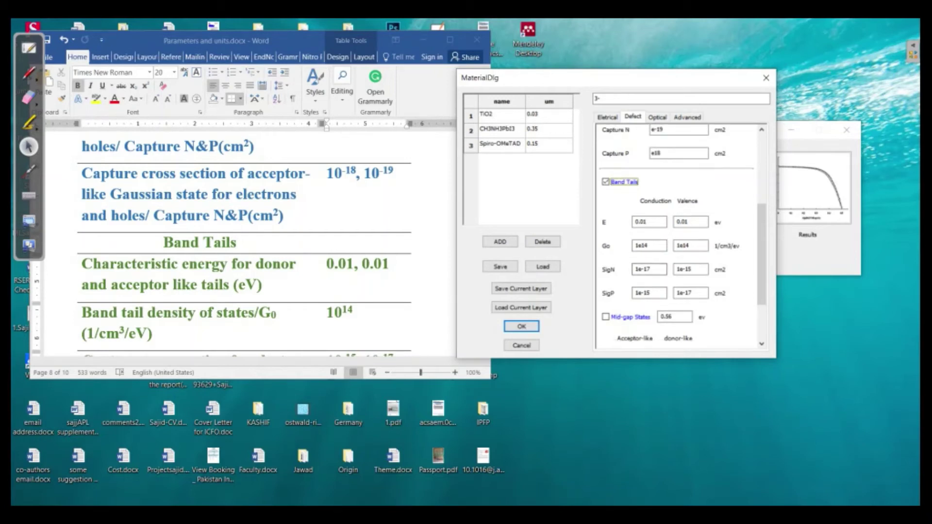
pyautogui.scroll(-8, 243, 243)
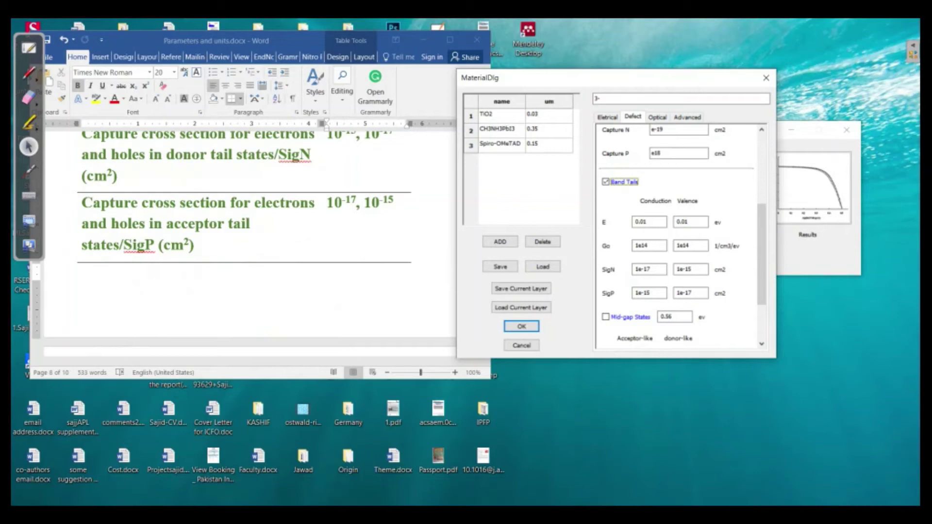
# Enable Mid-gap States for the Spiro-OMeTAD layer and review their Gmg, SigN and SigP values
pyautogui.scroll(-2, 689, 291)
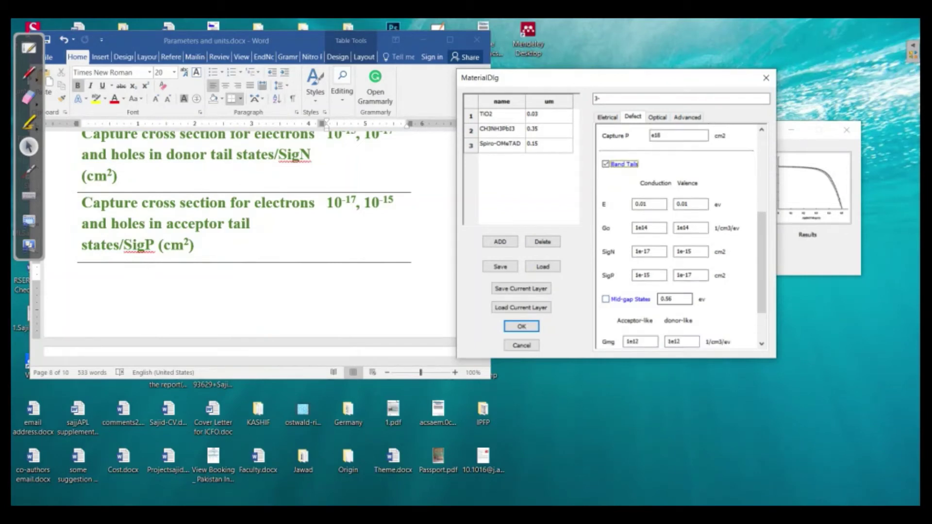
pyautogui.click(606, 281)
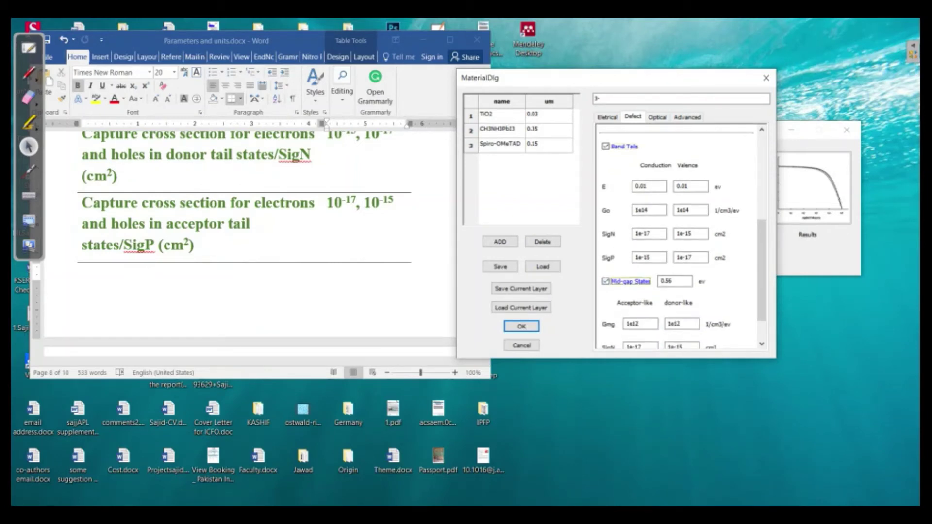
pyautogui.scroll(-2, 641, 292)
pyautogui.click(682, 288)
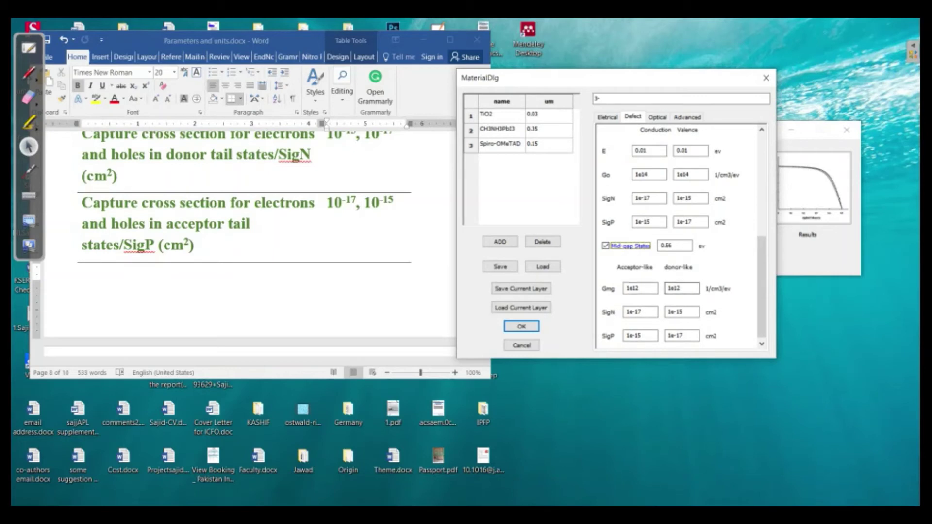
# Add a second defect to the Spiro-OMeTAD layer with type Acceptor-like, distribution Gaussian and density e17 cm-3
pyautogui.scroll(9, 677, 233)
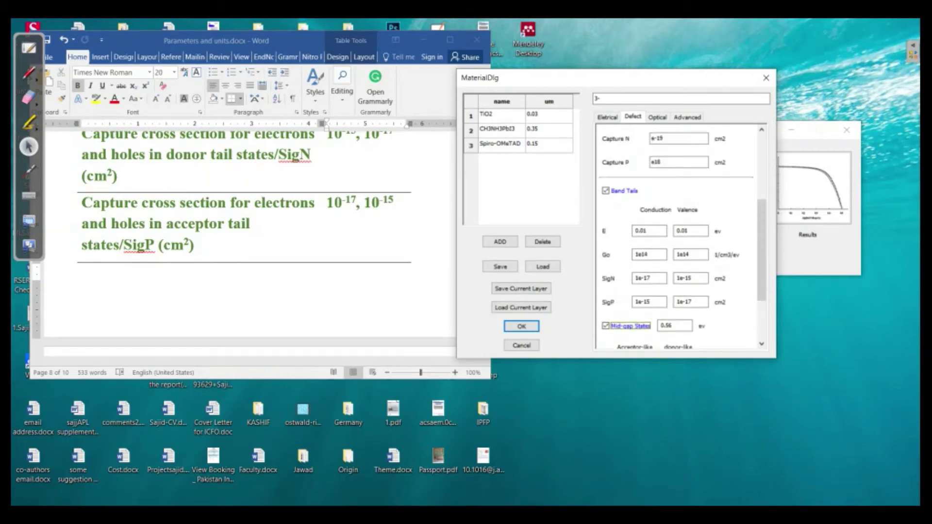
pyautogui.scroll(3, 677, 233)
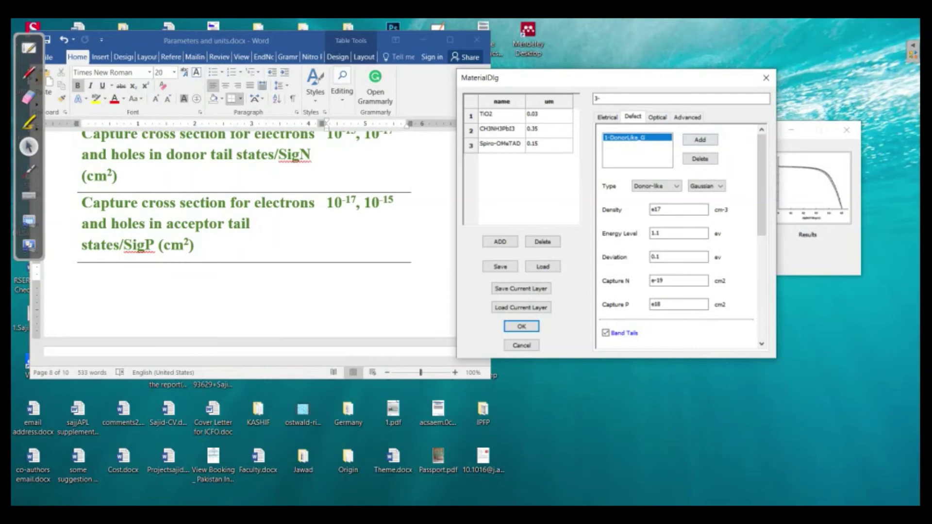
pyautogui.click(700, 140)
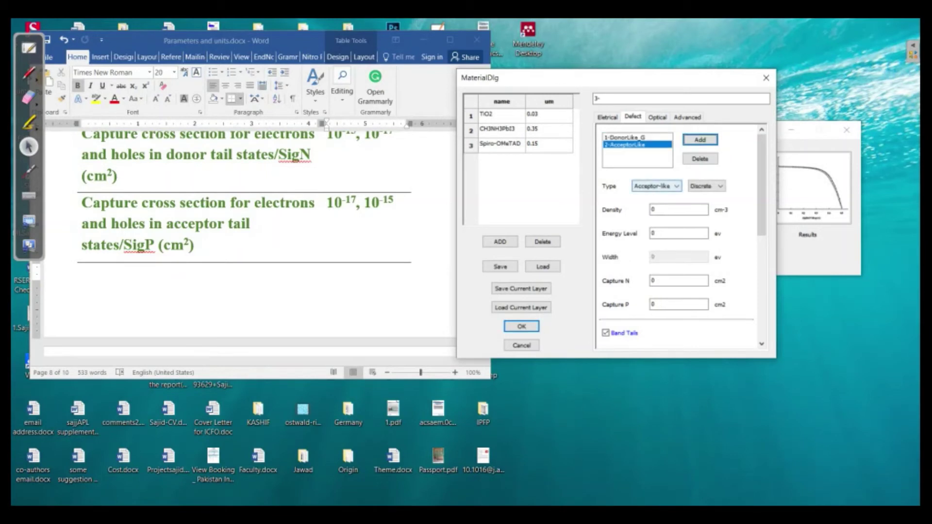
pyautogui.click(706, 186)
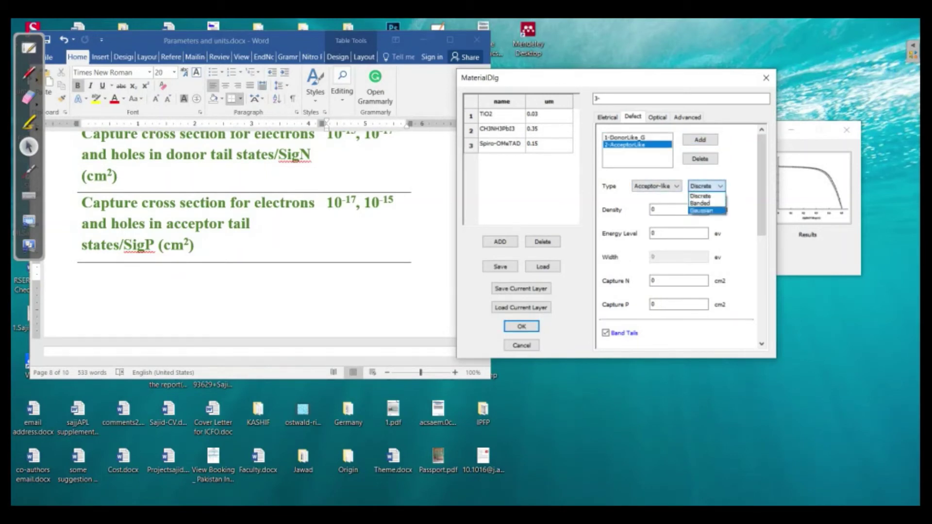
pyautogui.click(702, 211)
pyautogui.doubleClick(653, 210)
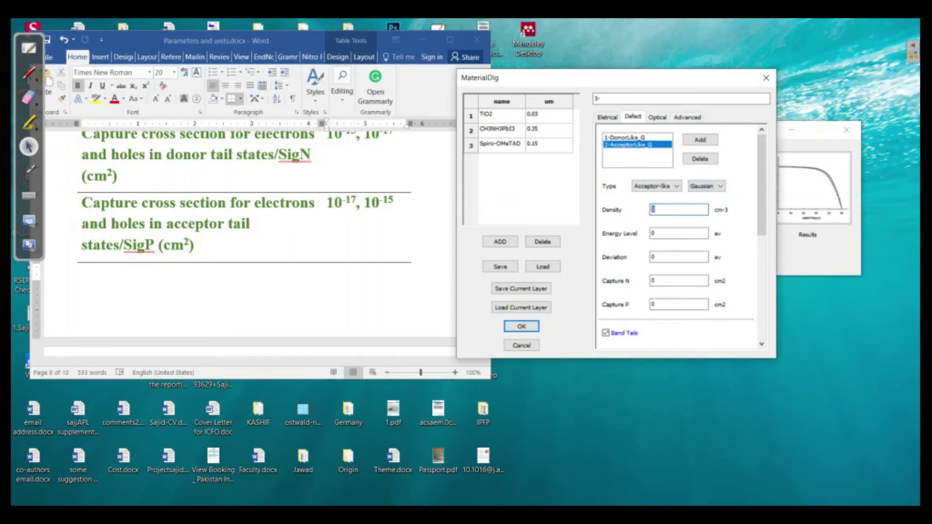
pyautogui.write('e17')
# Set the acceptor-like Gaussian defect's energy level to 1.1 eV and its deviation to 0.1 eV
pyautogui.scroll(10, 242, 243)
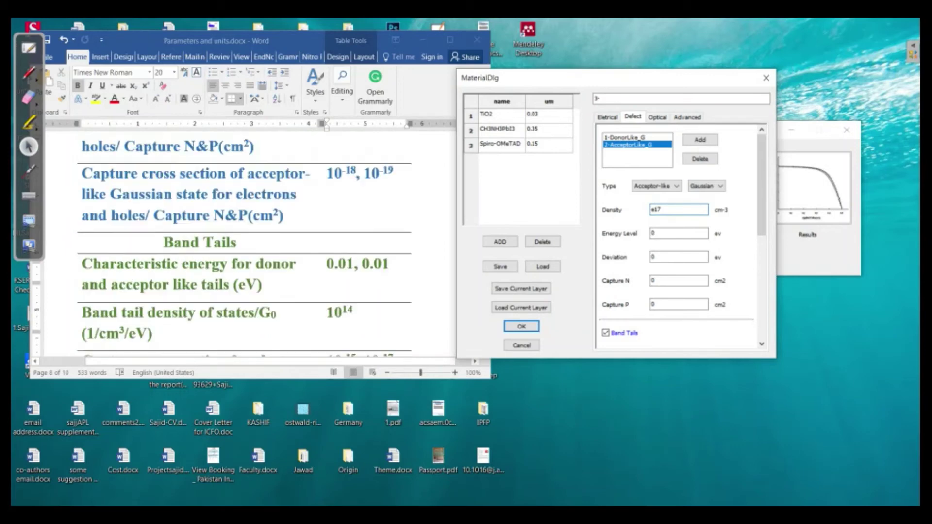
pyautogui.scroll(3, 243, 243)
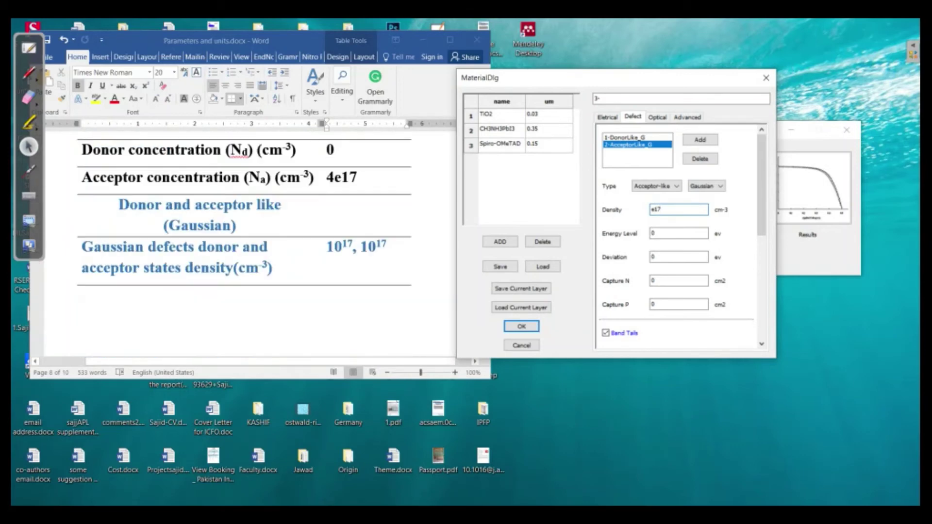
pyautogui.scroll(-5, 243, 243)
pyautogui.click(669, 232)
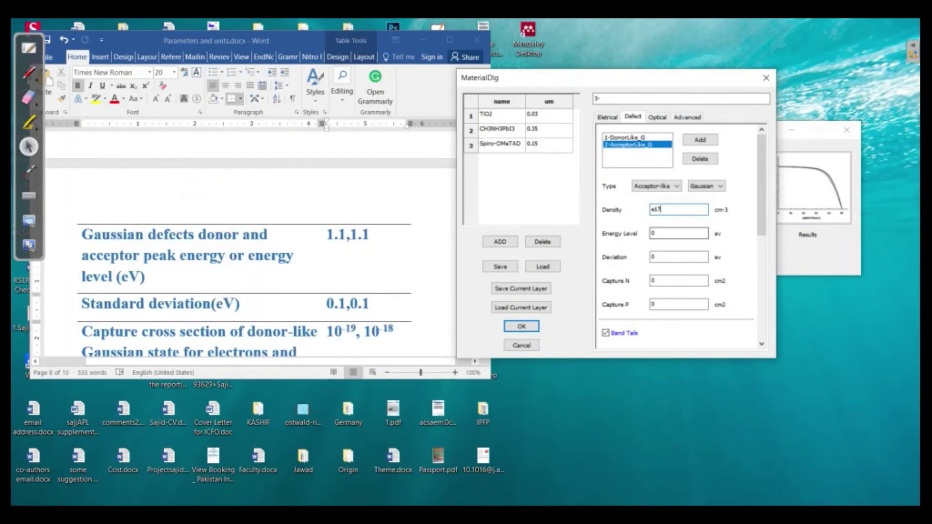
pyautogui.doubleClick(654, 233)
pyautogui.write('1.1')
pyautogui.press('Tab')
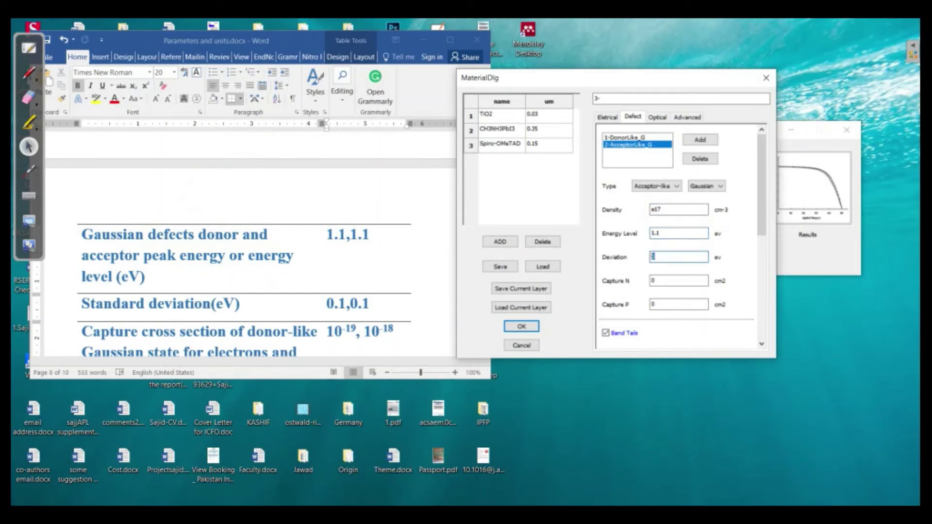
pyautogui.write('0.1')
pyautogui.press('Tab')
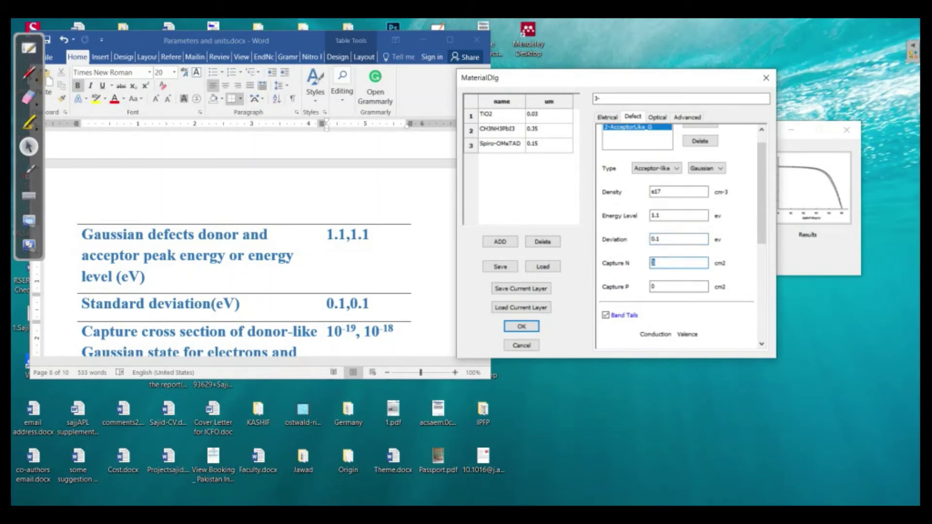
# Correct the donor-like Gaussian defect's Capture P value to e-18 cm2
pyautogui.scroll(-1, 255, 248)
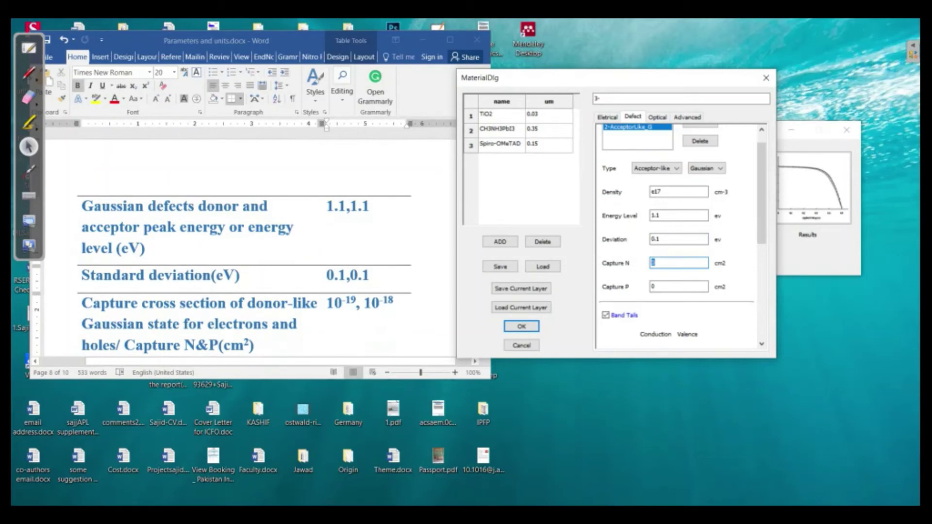
pyautogui.scroll(1, 681, 236)
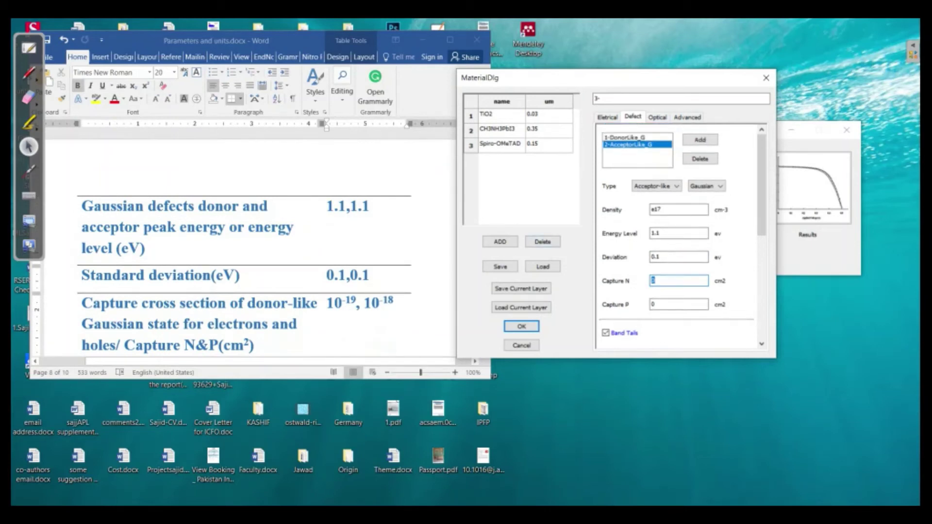
pyautogui.click(636, 137)
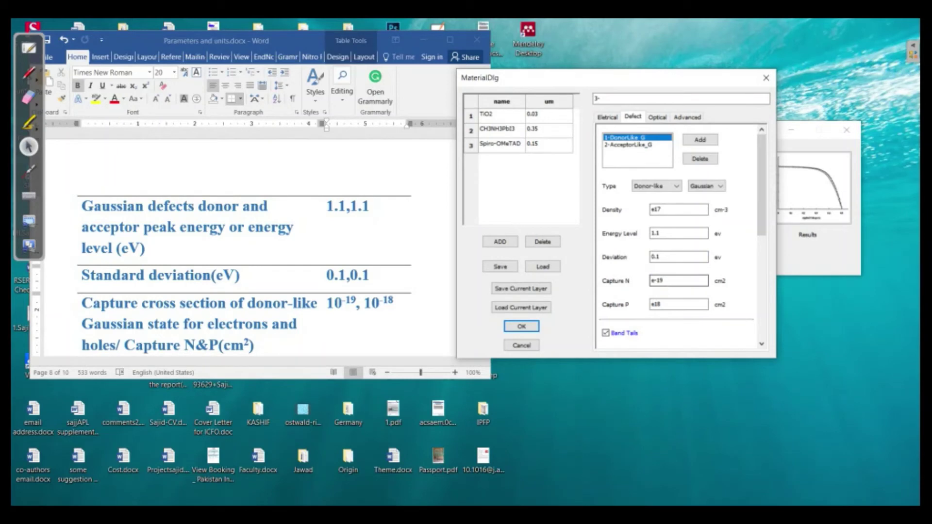
pyautogui.click(679, 304)
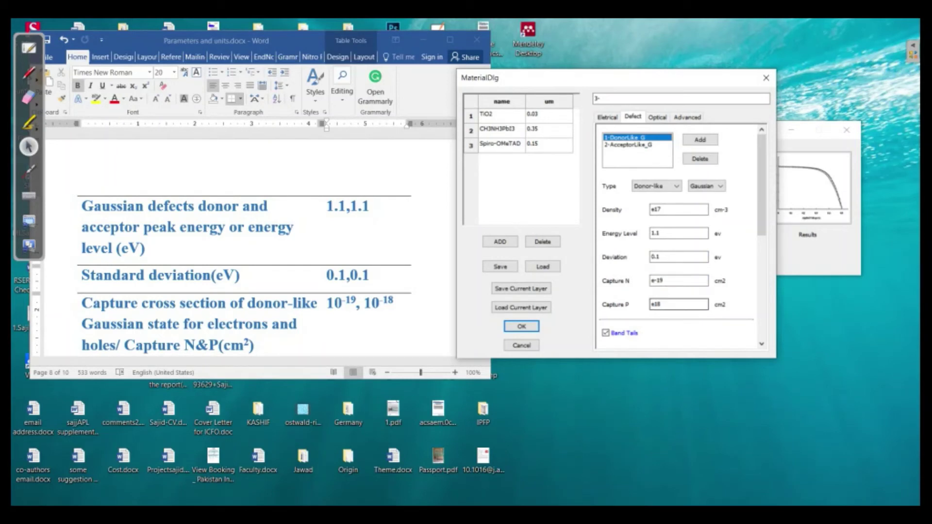
pyautogui.click(654, 304)
pyautogui.write('-')
# Set the acceptor-like Gaussian defect's capture cross sections to e-18 cm2 for Capture N and e-19 cm2 for Capture P
pyautogui.click(637, 144)
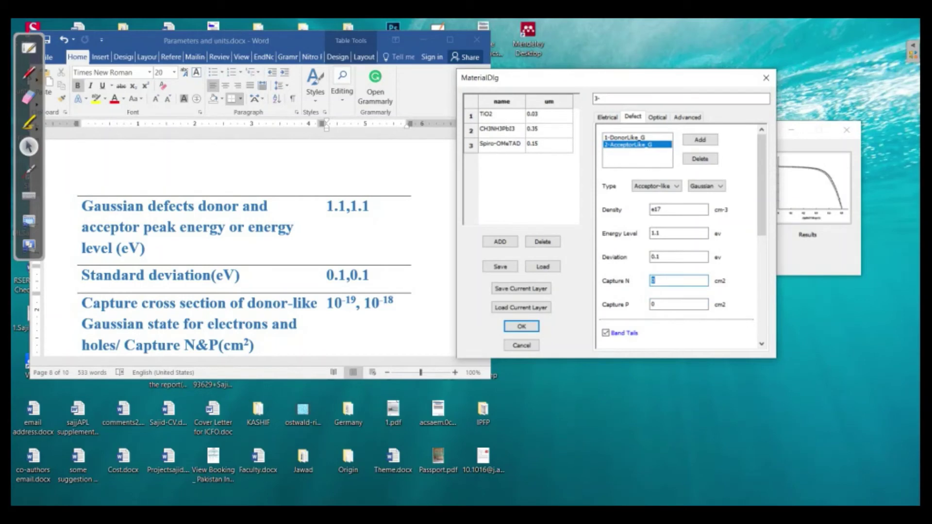
pyautogui.write('e-18')
pyautogui.press('Tab')
pyautogui.write('e-19')
# Check the acceptor-like capture cross sections, band tails and mid-gap states against the parameter table
pyautogui.scroll(-1, 255, 249)
pyautogui.scroll(-1, 222, 247)
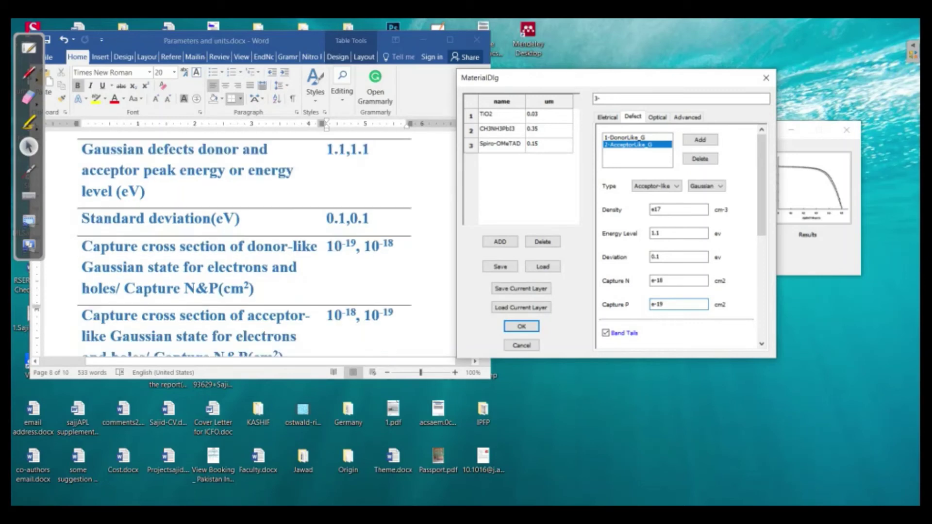
pyautogui.scroll(-5, 242, 245)
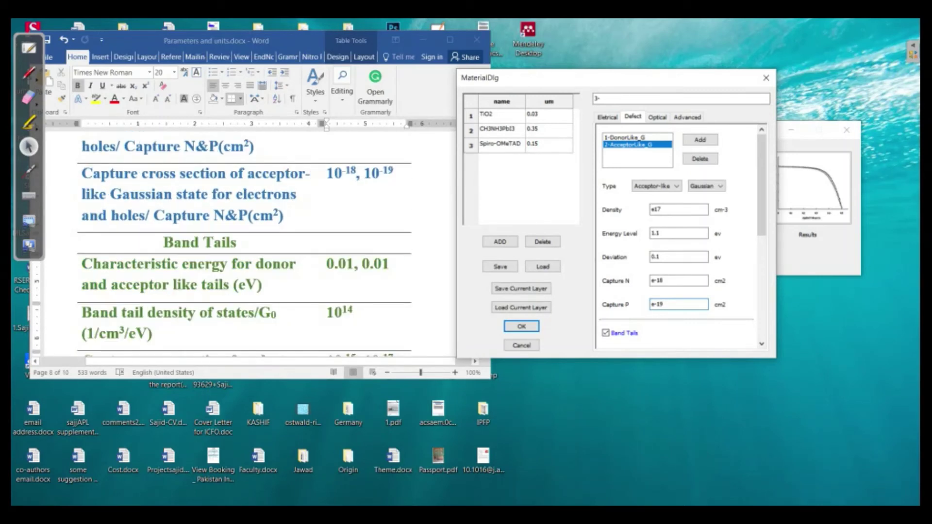
pyautogui.scroll(-4, 680, 233)
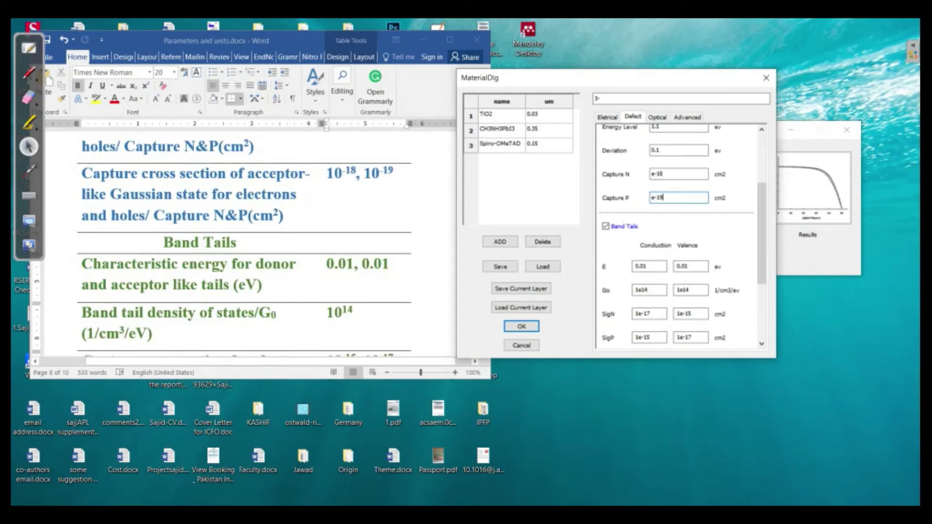
pyautogui.scroll(-2, 649, 249)
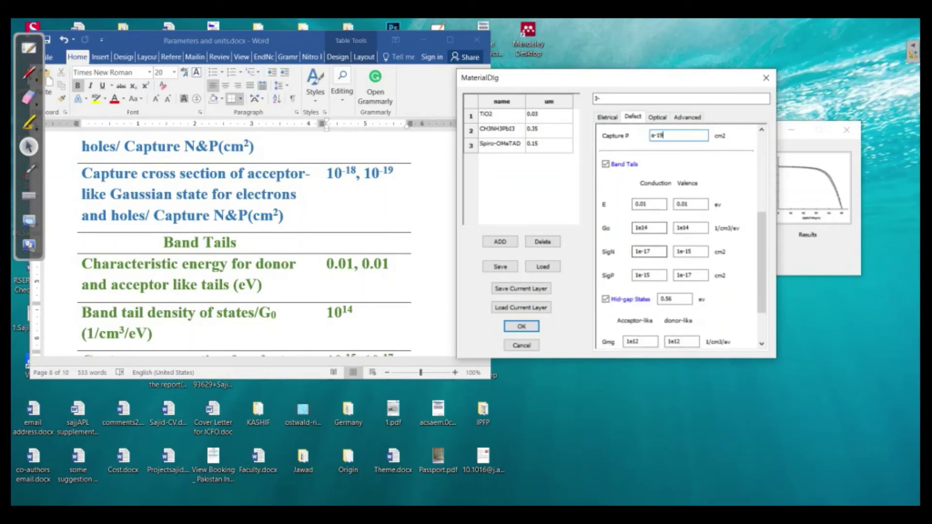
pyautogui.scroll(-2, 650, 250)
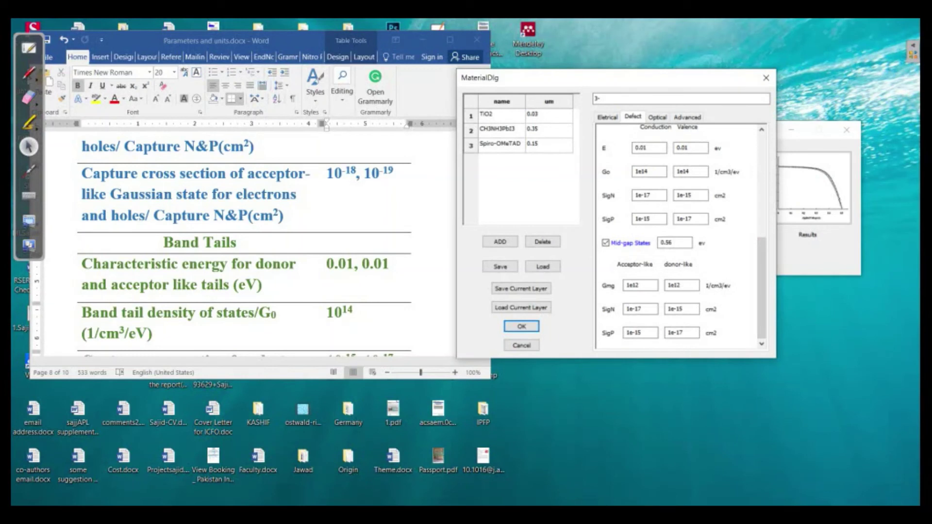
pyautogui.scroll(8, 679, 235)
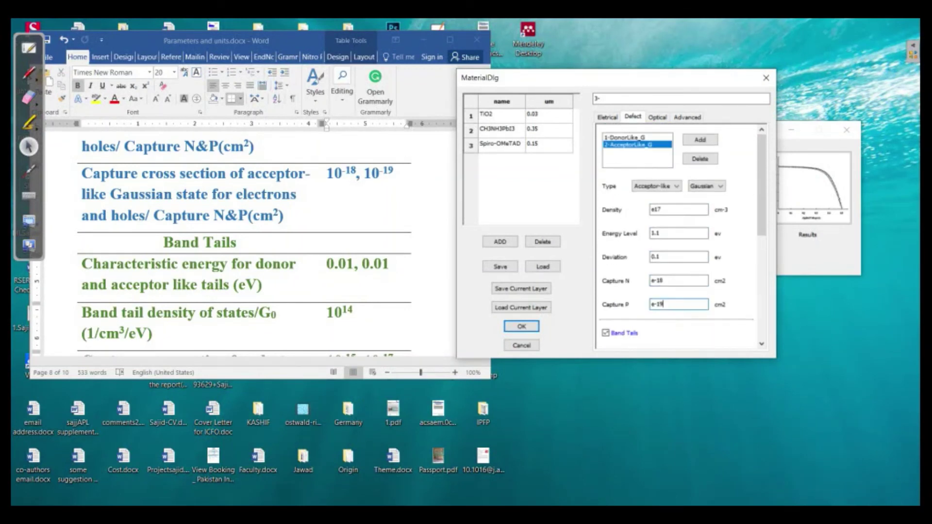
# Review the rest of the band-tail and mid-gap parameter table, including the donor and acceptor capture cross sections, and the Spiro-OMeTAD layer's optical settings
pyautogui.scroll(-3, 243, 243)
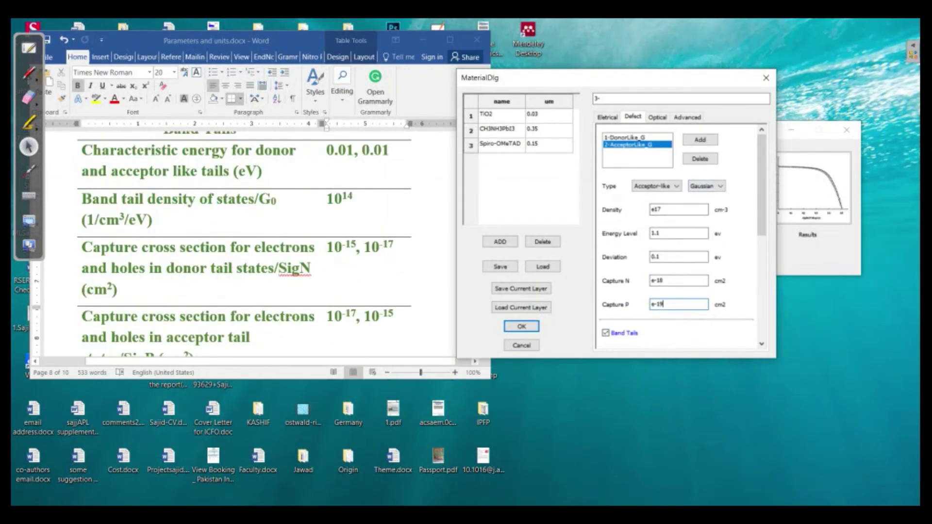
pyautogui.scroll(-14, 242, 243)
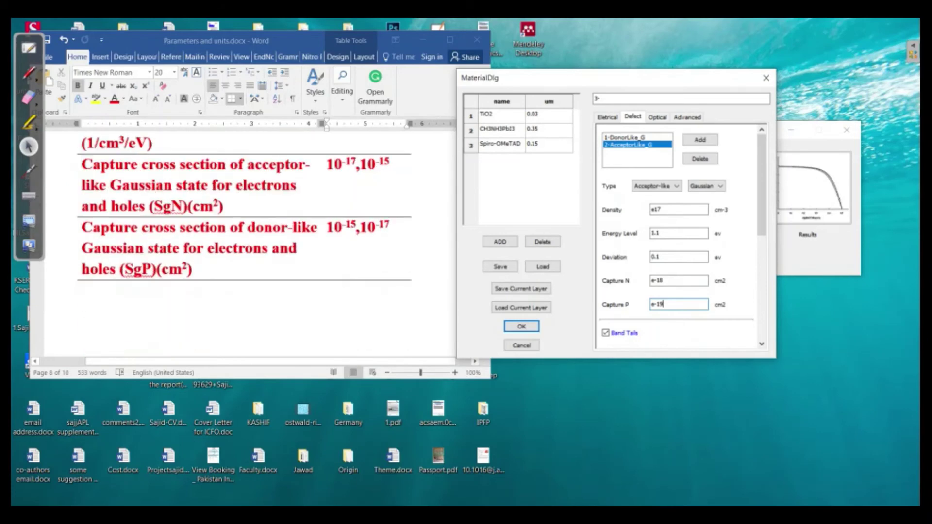
pyautogui.scroll(3, 243, 243)
pyautogui.scroll(-5, 242, 243)
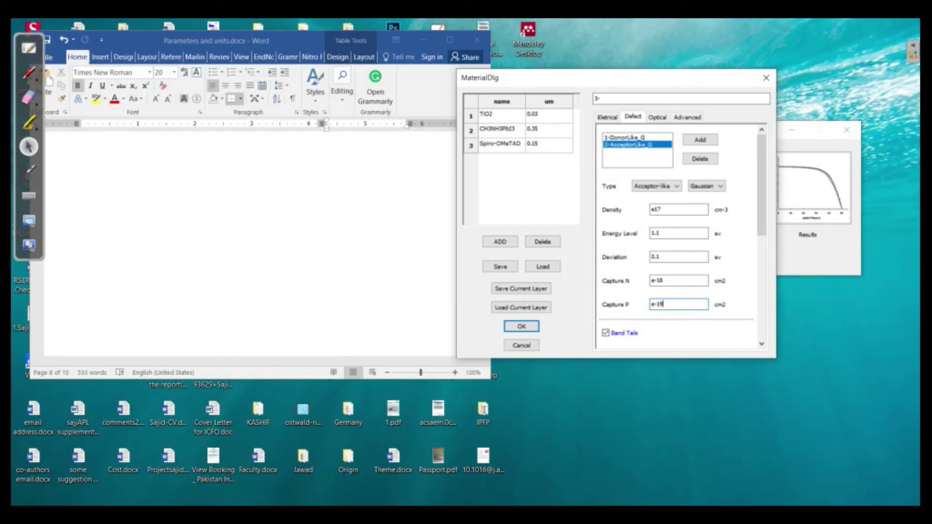
pyautogui.click(657, 117)
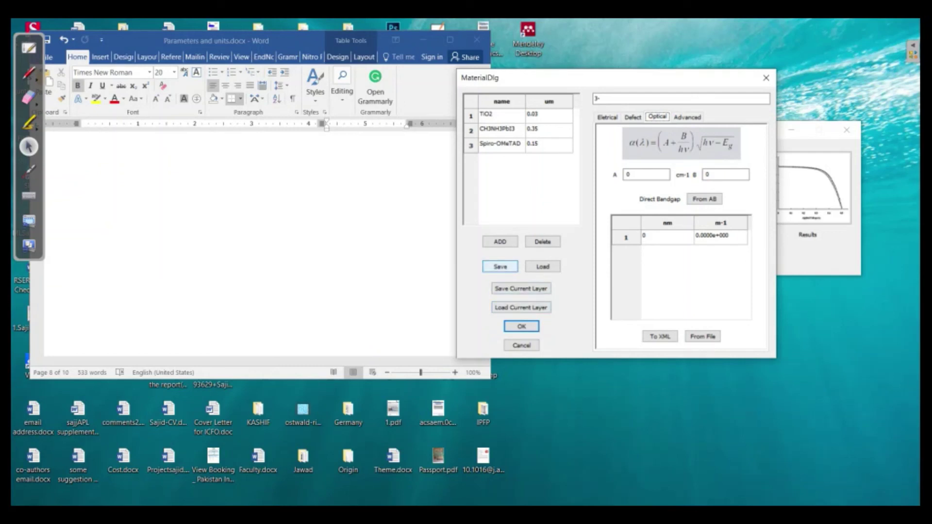
# Save the three-layer device over the existing First layer.dev file and accept the material settings
pyautogui.click(500, 267)
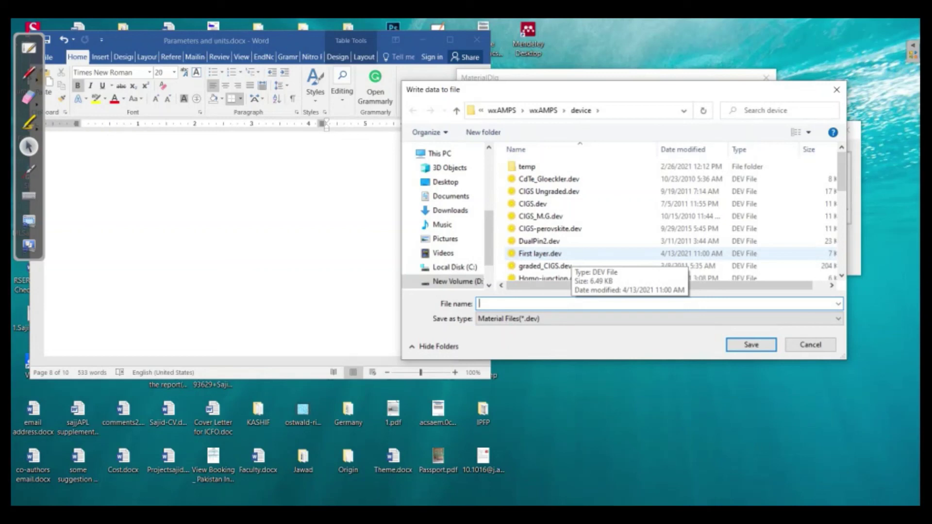
pyautogui.click(571, 254)
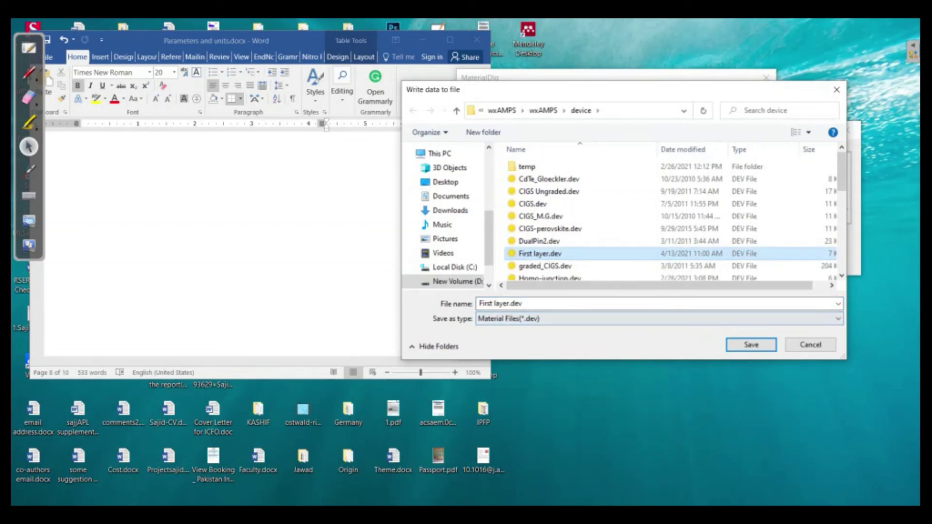
pyautogui.press('Return')
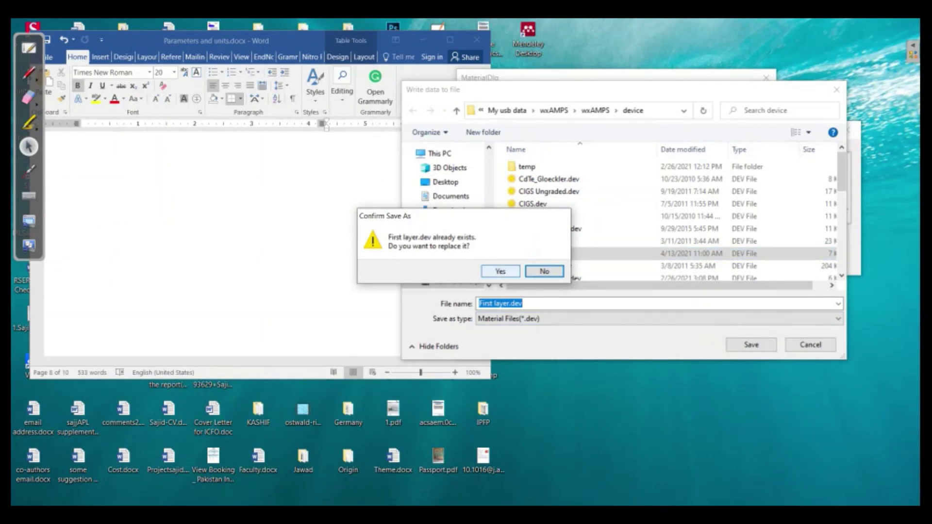
pyautogui.click(500, 271)
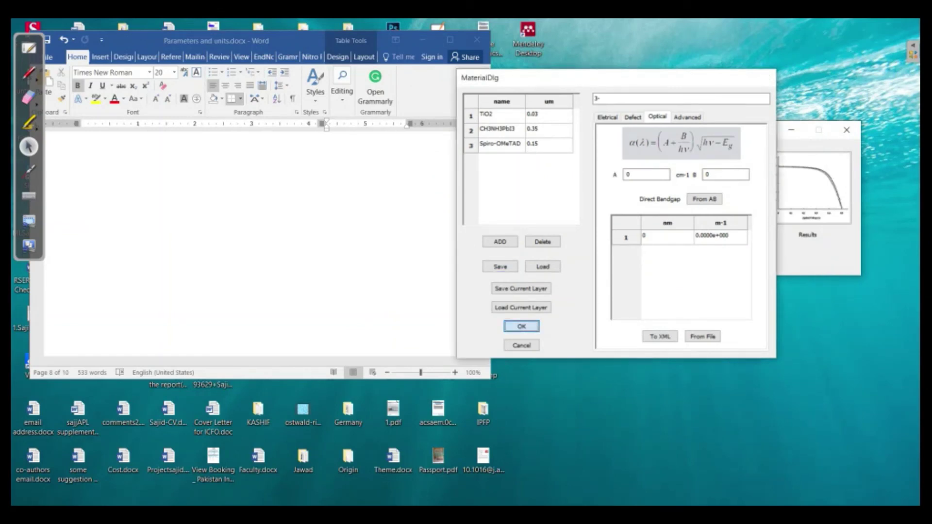
pyautogui.click(521, 326)
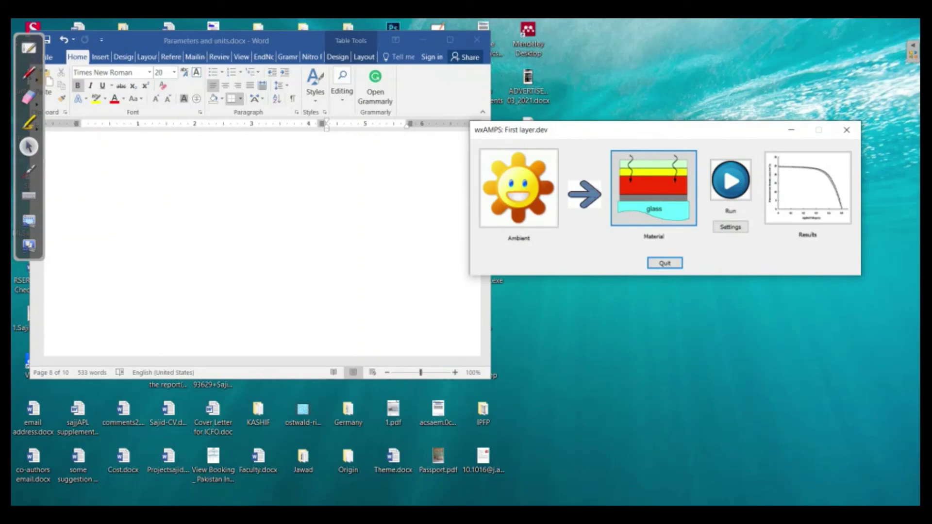